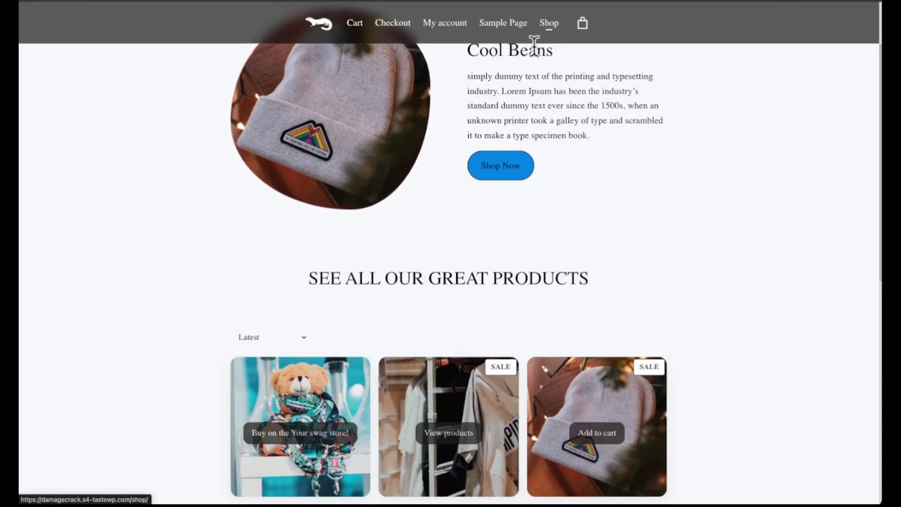
Preview the finished shop page by jumping to its products, opening Beanie with Logo and Long Sleeve Tee side by side, and keeping the item.
scroll(342, 105, "up", 1)
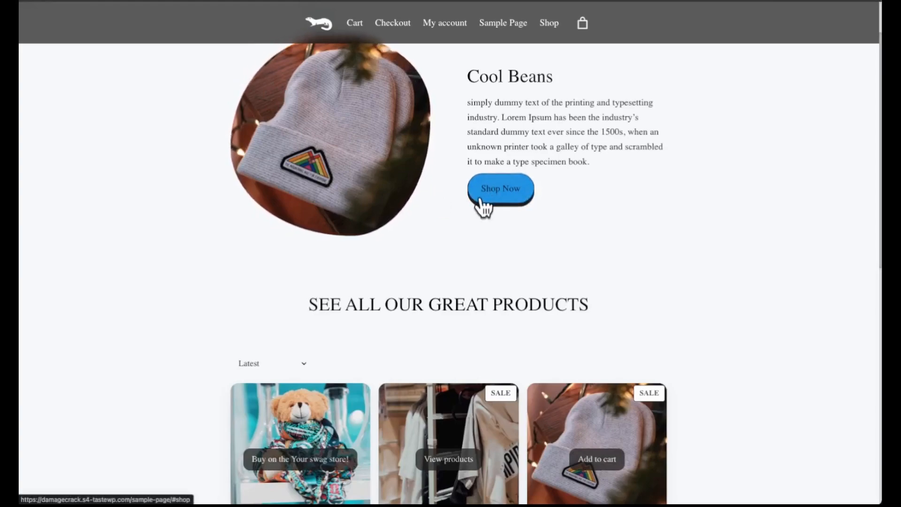
left_click(512, 204)
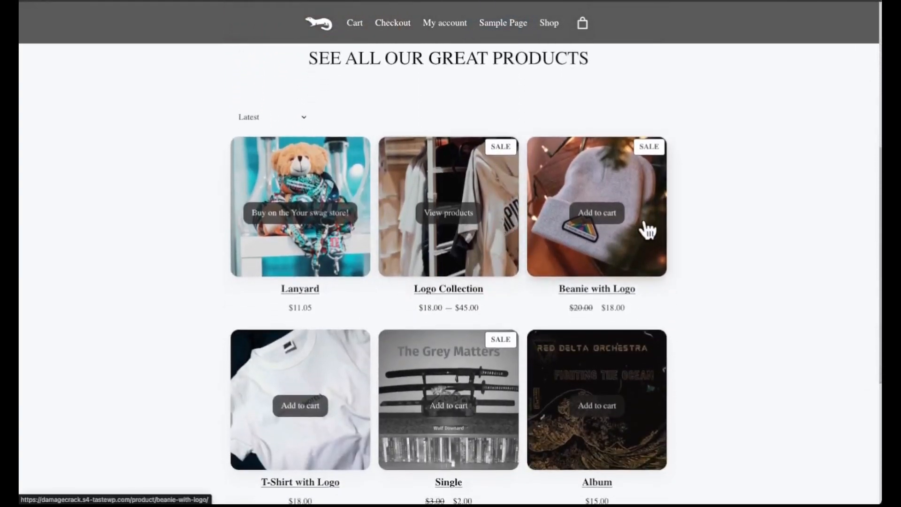
left_click(544, 179)
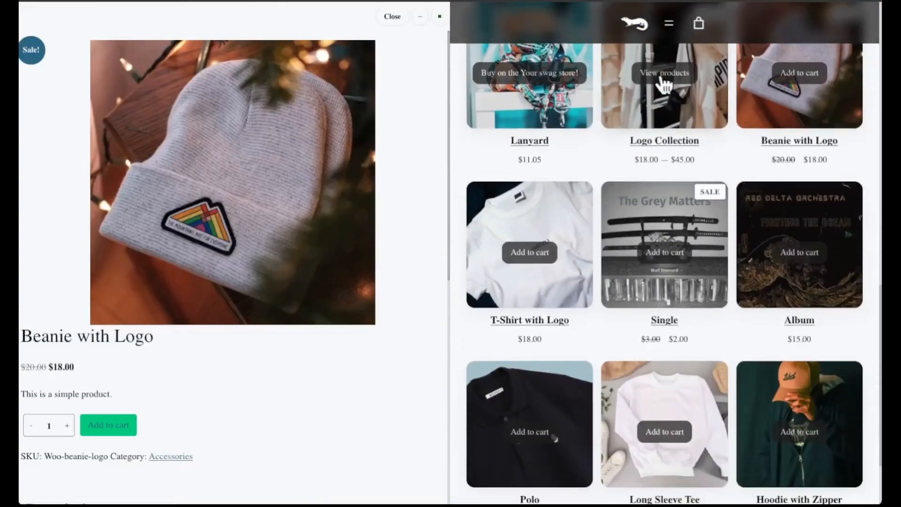
scroll(664, 197, "down", 3)
left_click(682, 277)
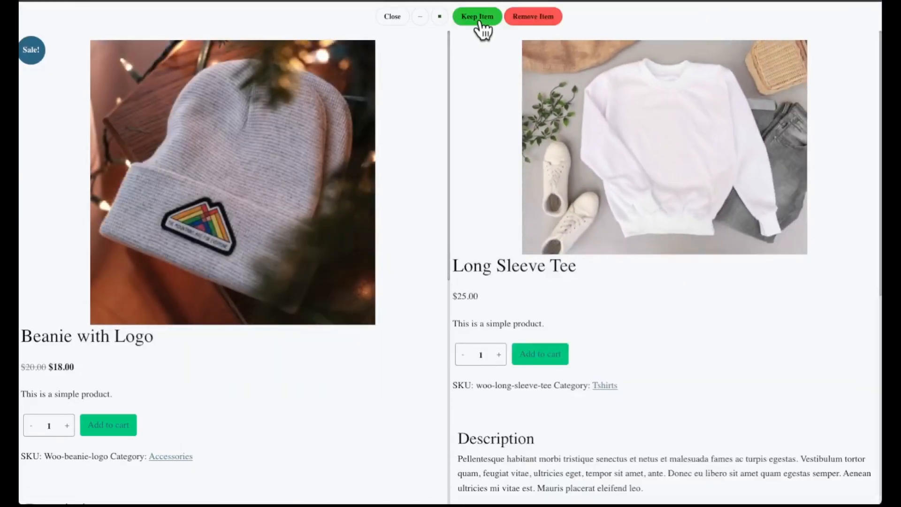
left_click(480, 23)
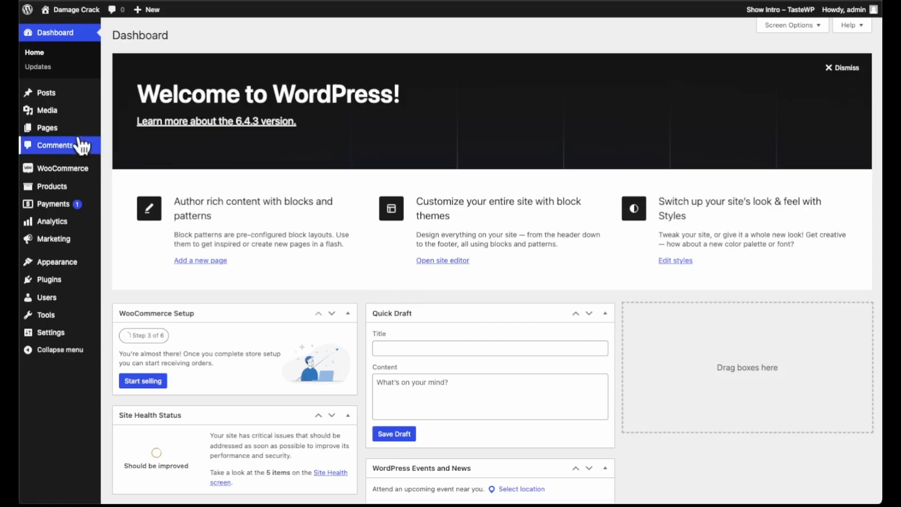
Open Sample Page for editing from the site's list of all pages and point out its template setting.
mouse_move(47, 131)
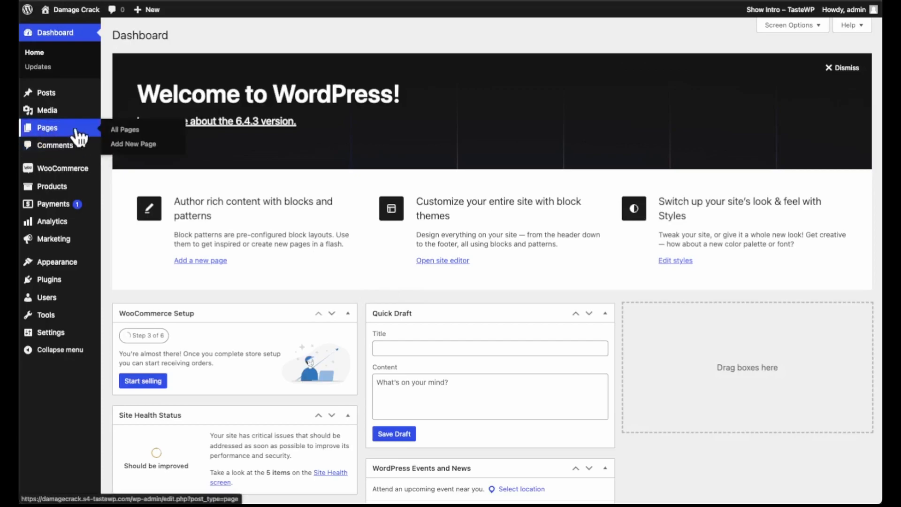
left_click(125, 130)
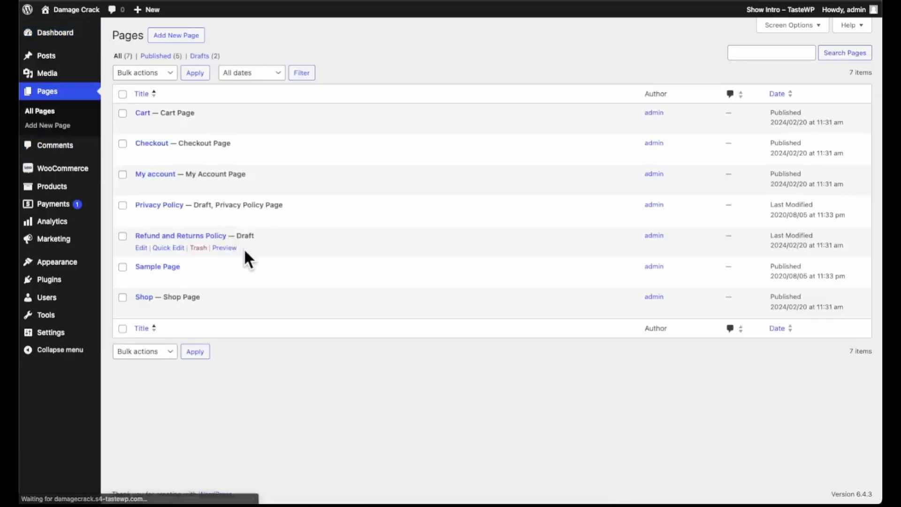
left_click(154, 267)
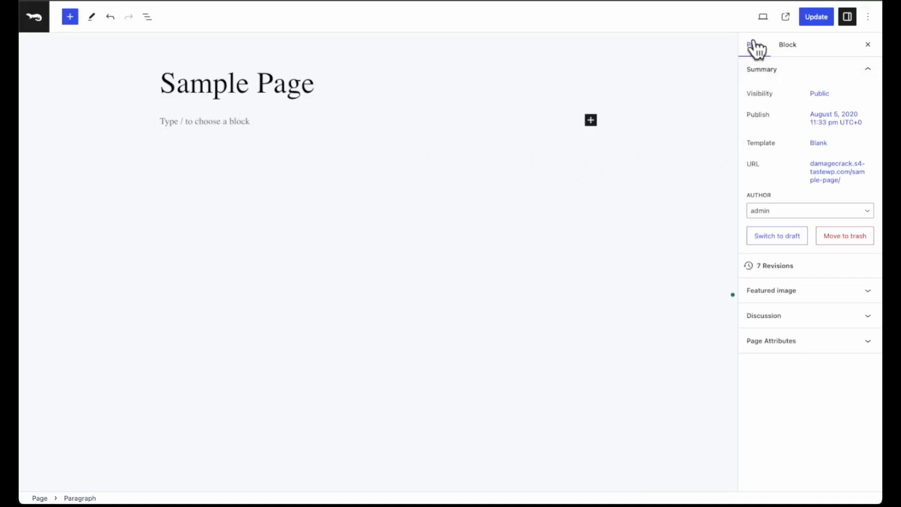
left_click_drag(748, 141, 780, 144)
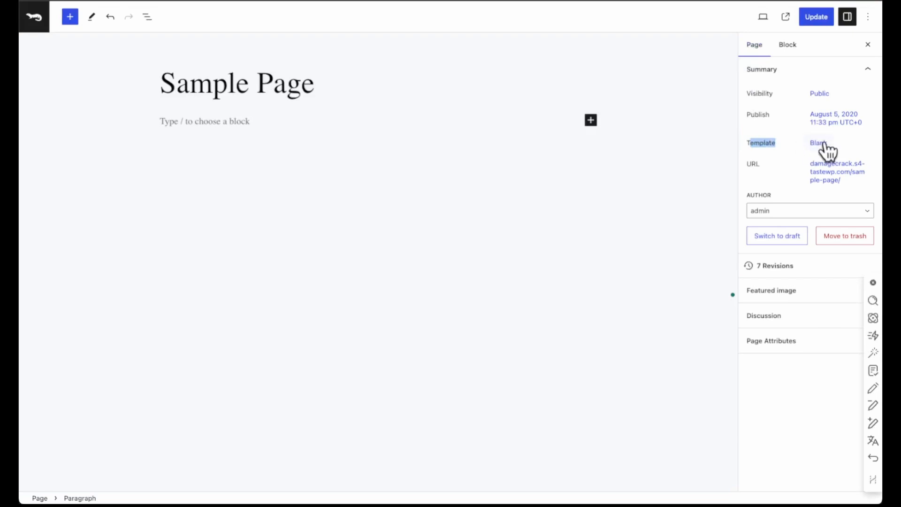
left_click(742, 139)
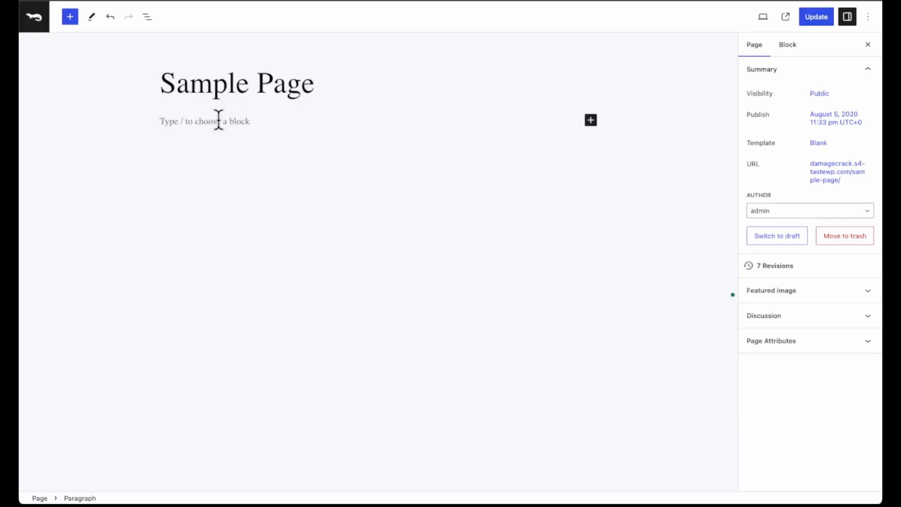
type("/g")
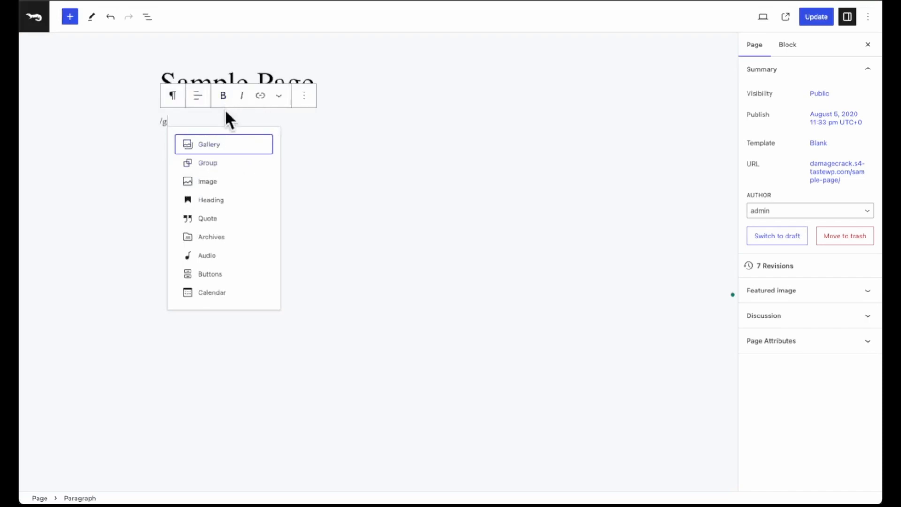
key("BackSpace")
key("BackSpace")
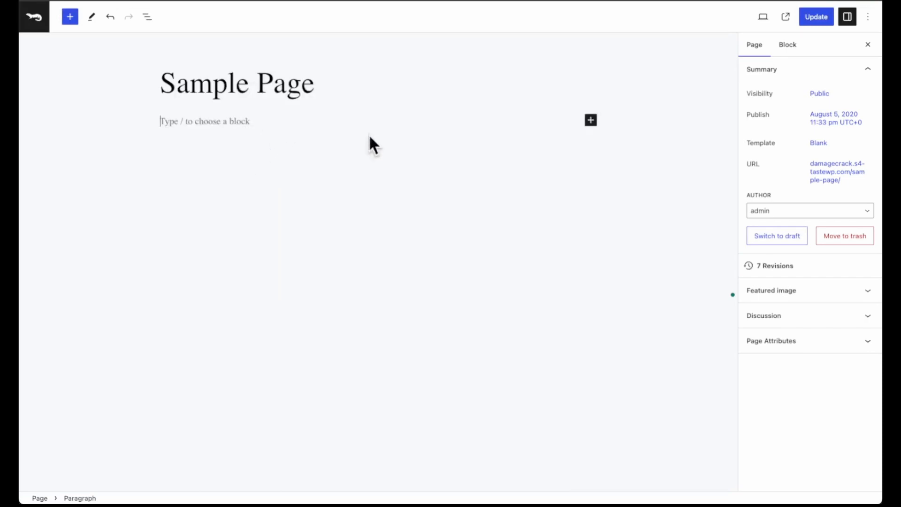
Insert a Group block with the plain Group layout below the page title and align it to full width.
left_click(591, 121)
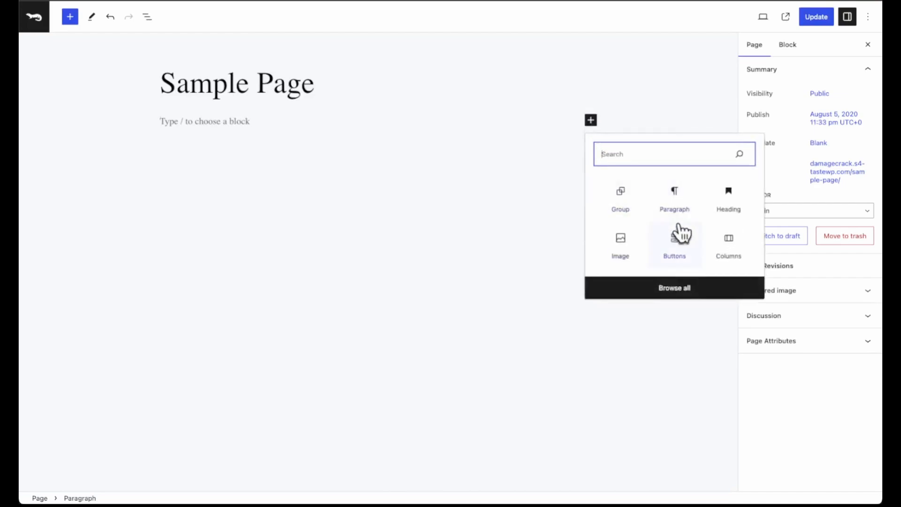
left_click(621, 199)
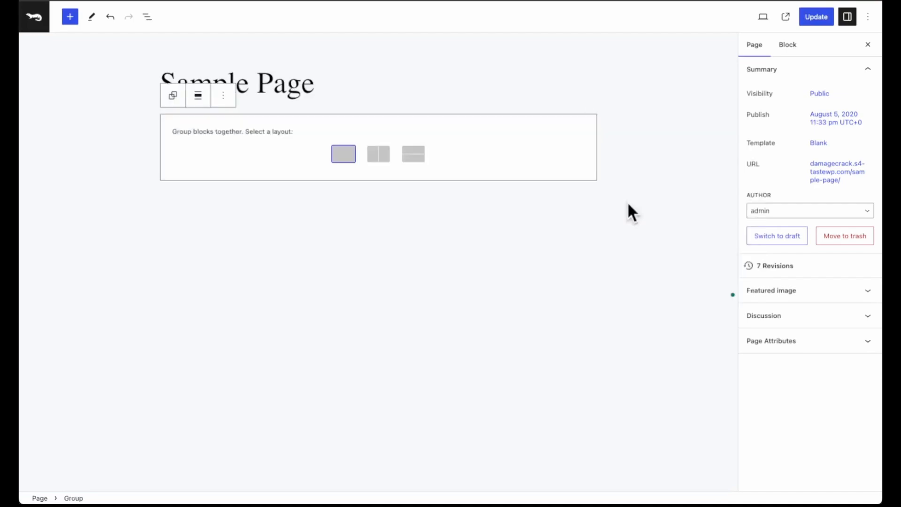
left_click(343, 157)
left_click(199, 97)
left_click(230, 173)
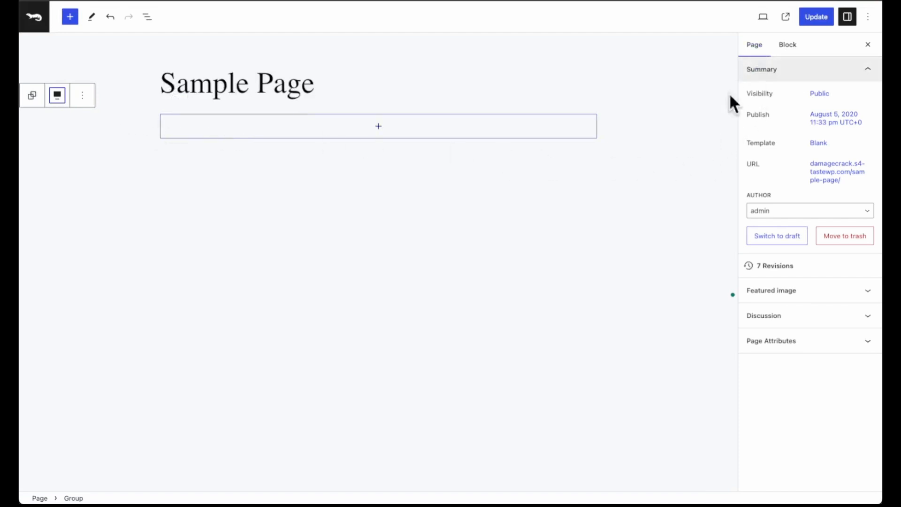
Give the group a semi-transparent black background with the colour #000000C7.
left_click(791, 47)
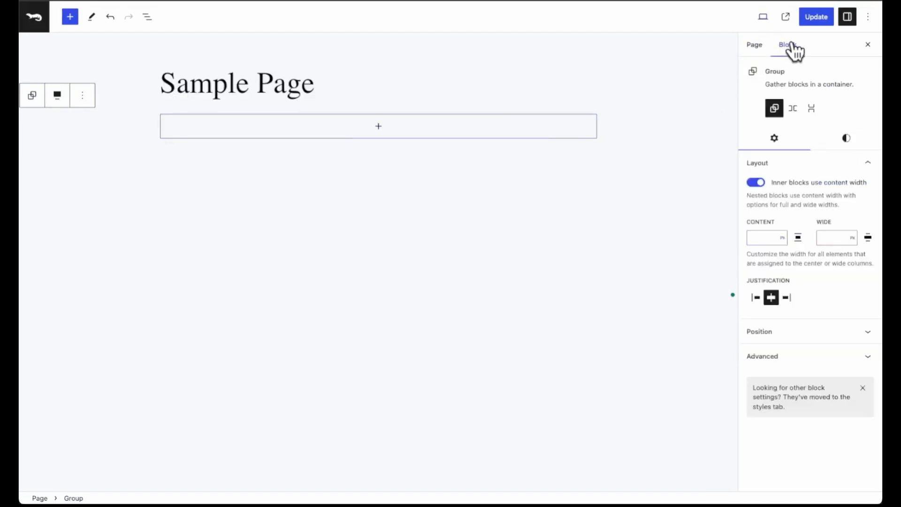
left_click(848, 141)
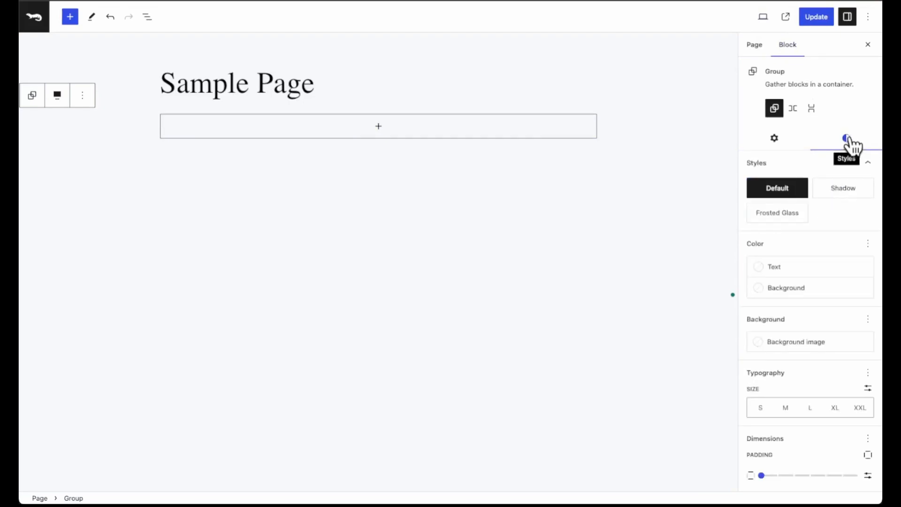
left_click(806, 270)
left_click(801, 291)
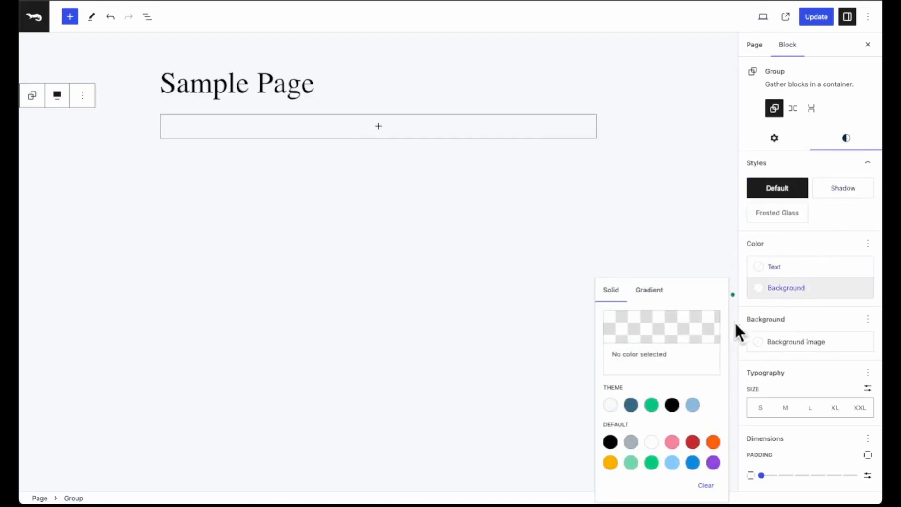
left_click(673, 405)
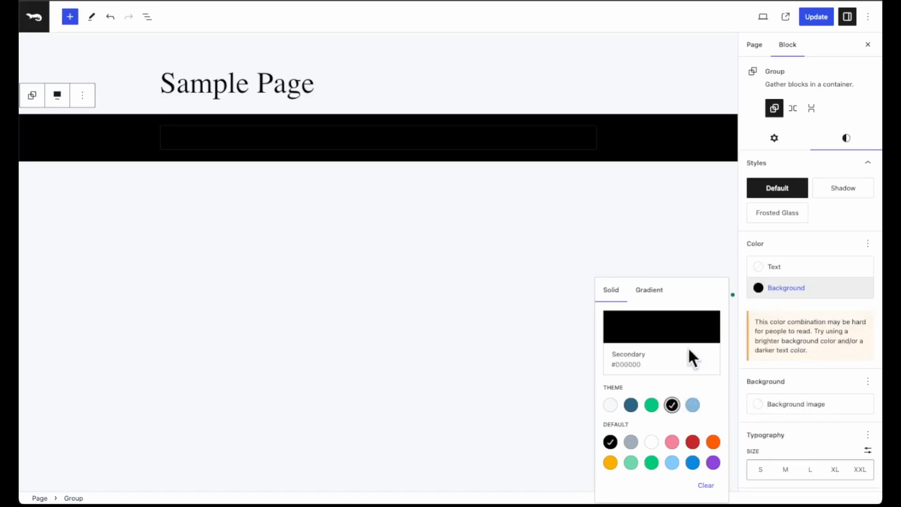
left_click(663, 331)
left_click_drag(572, 307, 556, 308)
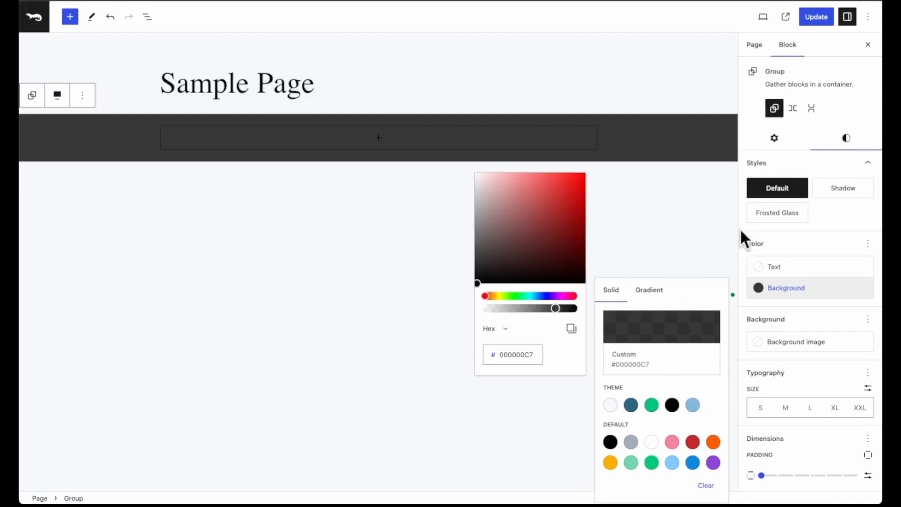
Set the group block's position to Sticky.
left_click(775, 139)
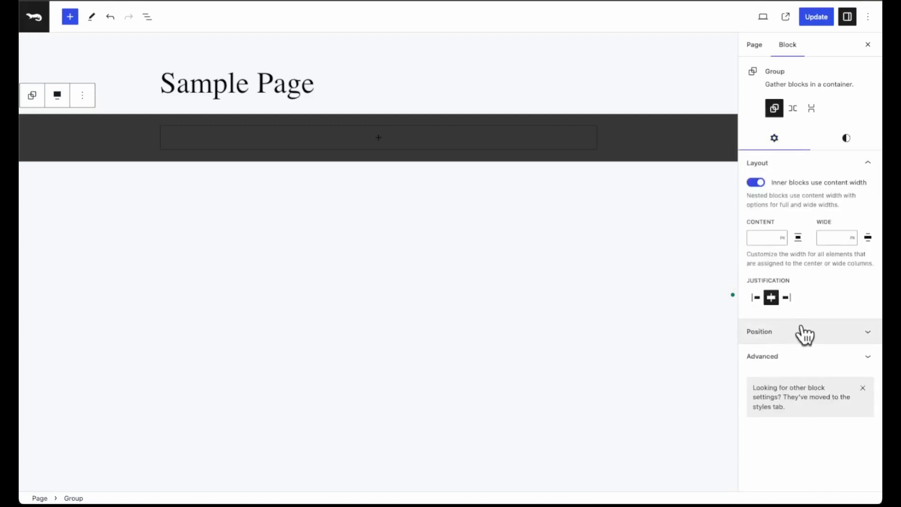
left_click(802, 333)
left_click(804, 361)
left_click(798, 416)
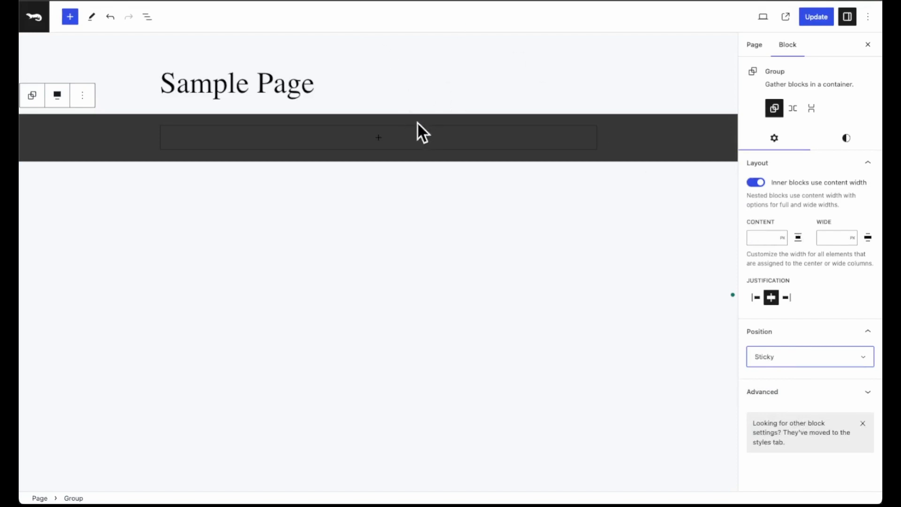
Insert a Navigation block inside the dark group.
left_click(394, 143)
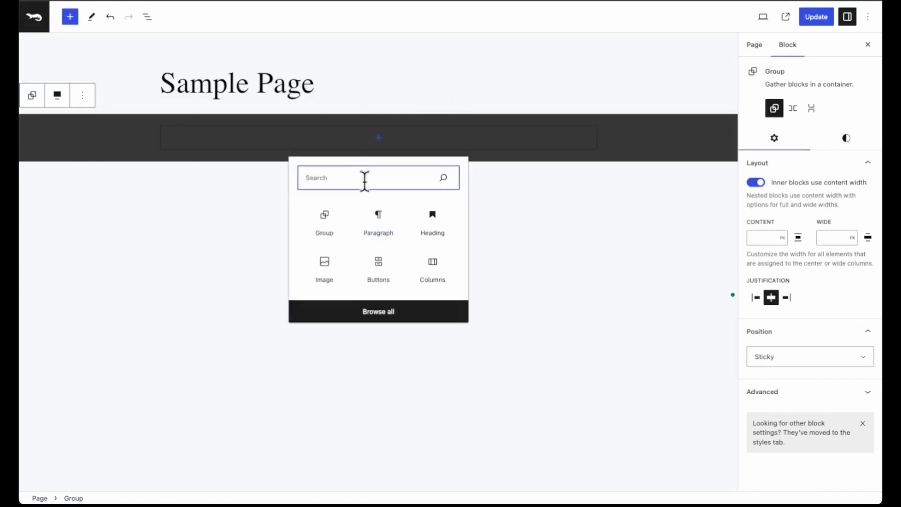
type("nav")
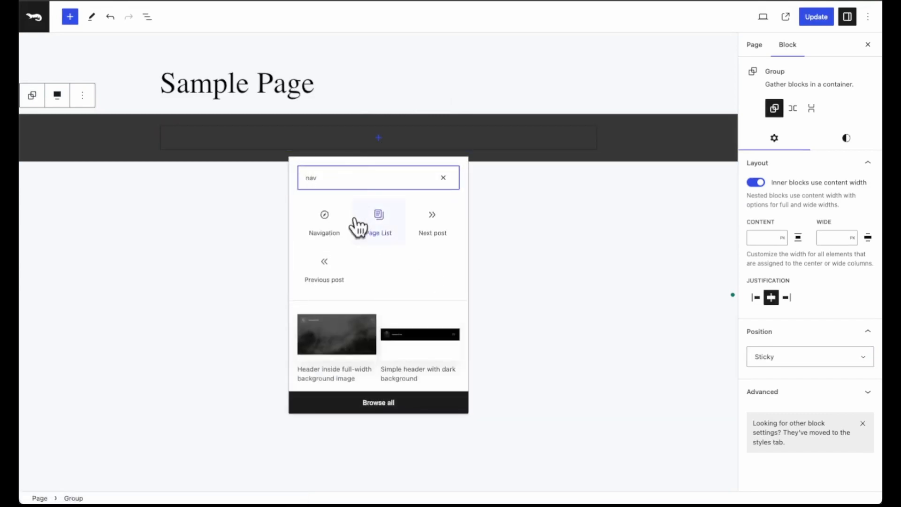
left_click(339, 226)
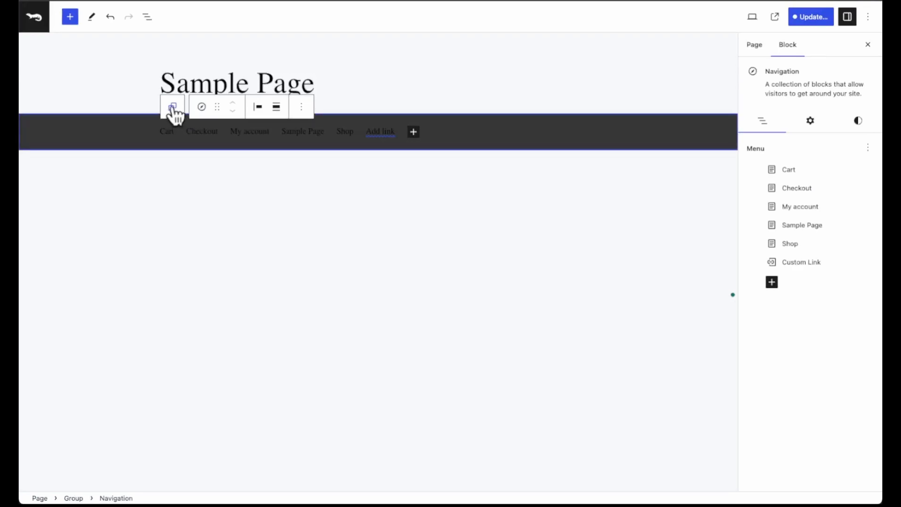
Add a Mini-Cart block to the group after the navigation.
left_click(173, 107)
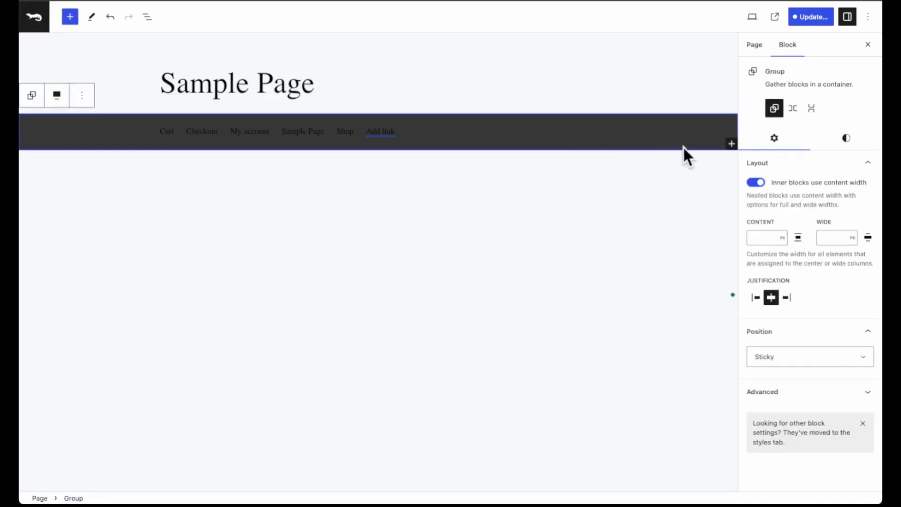
left_click(731, 144)
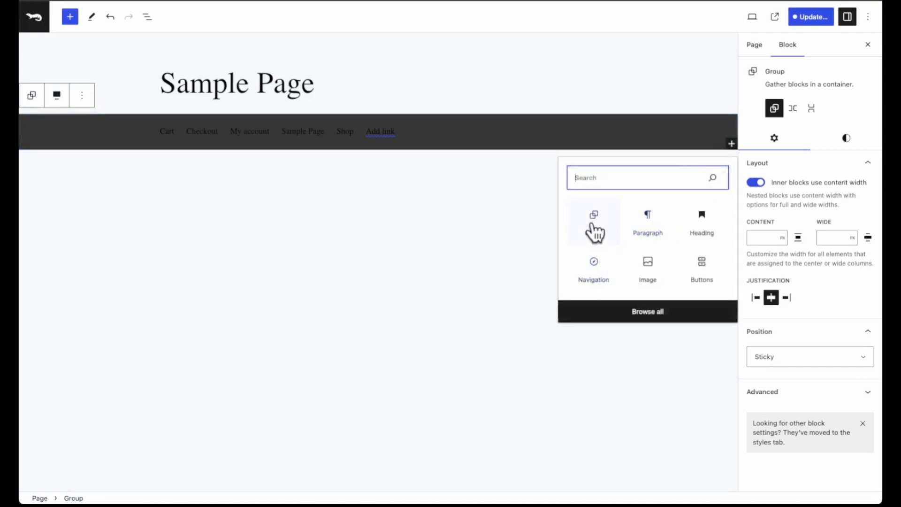
type("min")
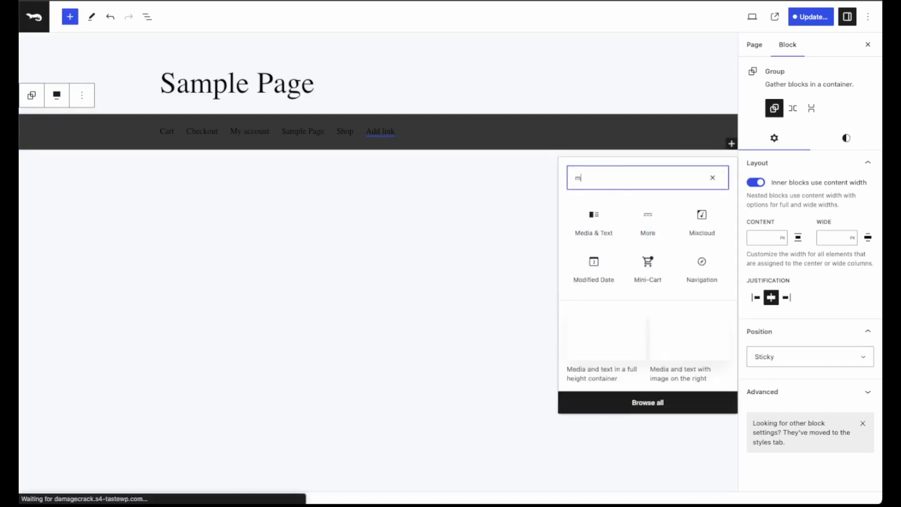
left_click(594, 220)
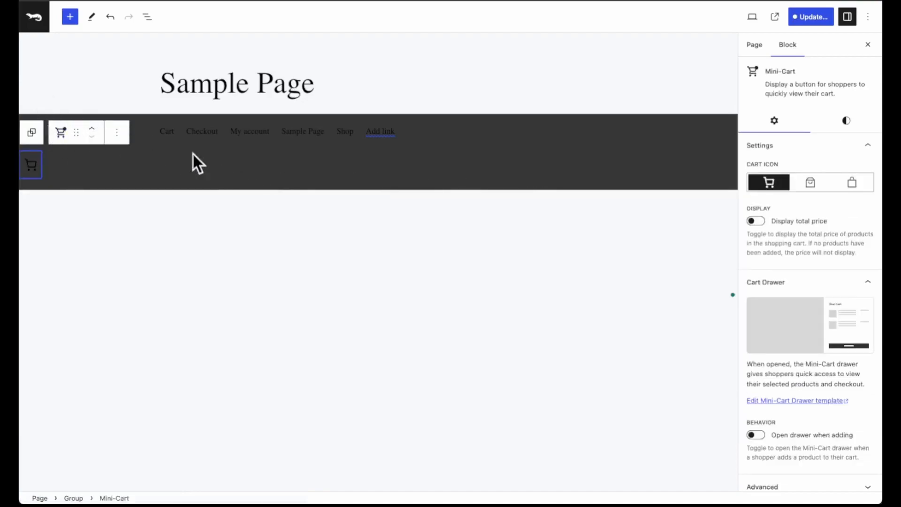
Add a Site Logo block to the group after the mini-cart and shrink the logo to an image width of 83.
left_click(657, 184)
left_click(731, 183)
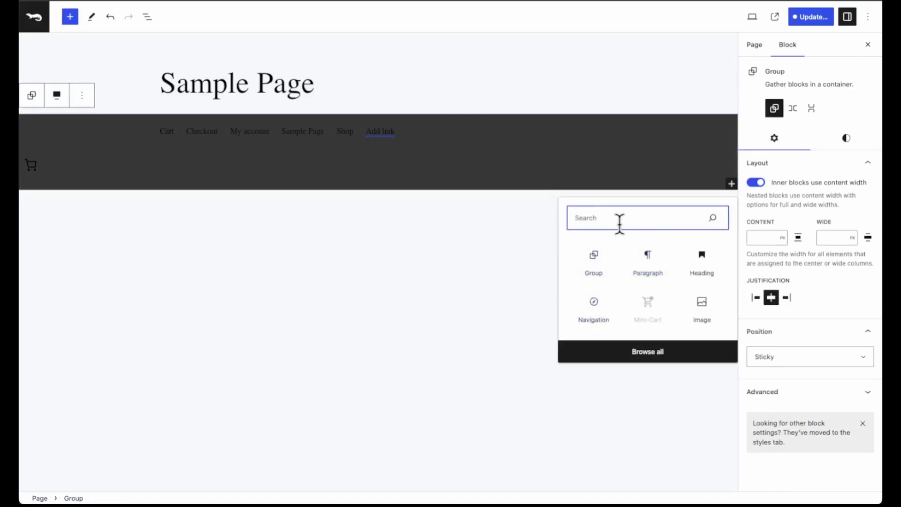
type("site")
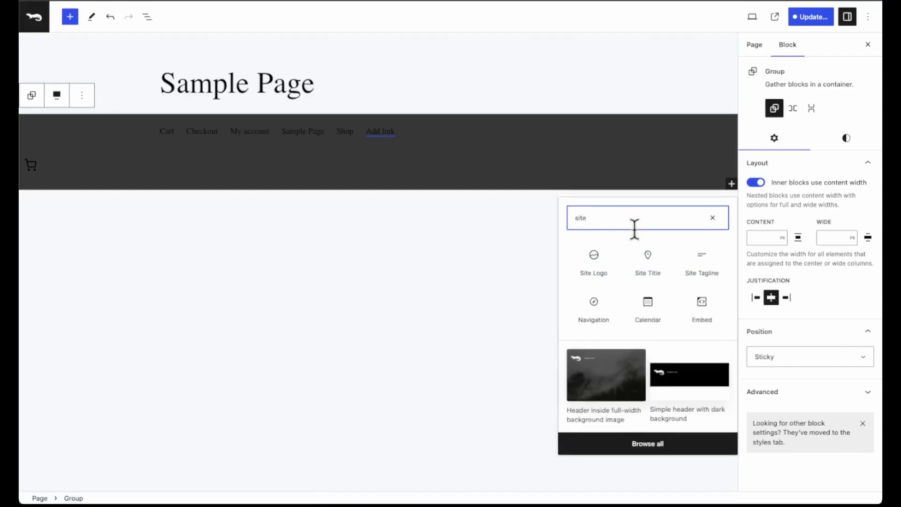
left_click(593, 263)
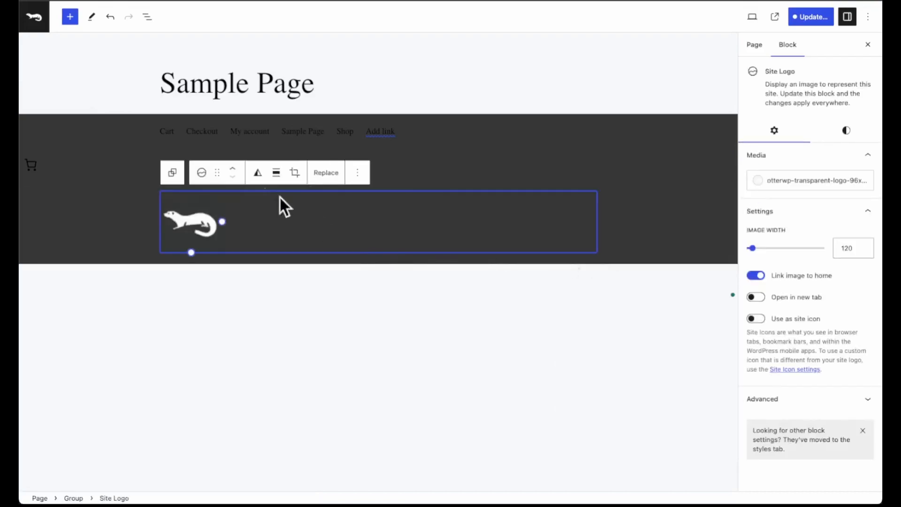
left_click_drag(191, 244, 191, 233)
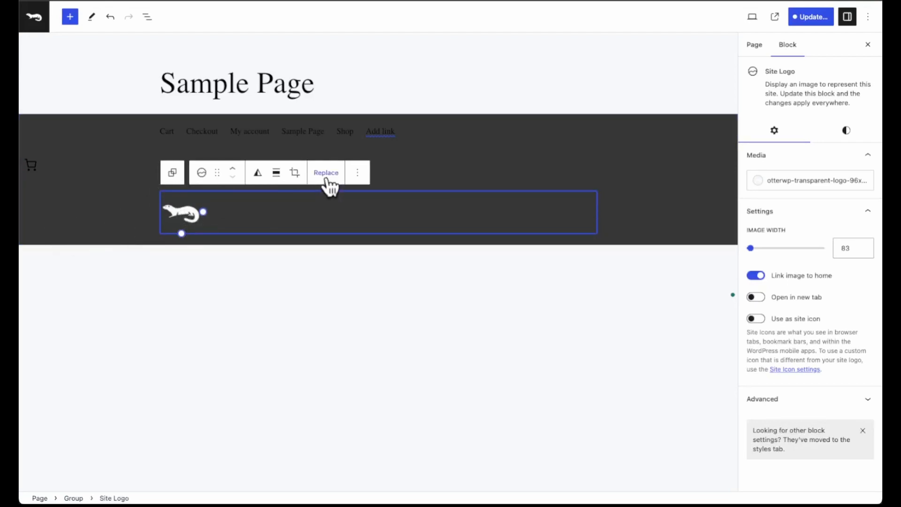
left_click(327, 176)
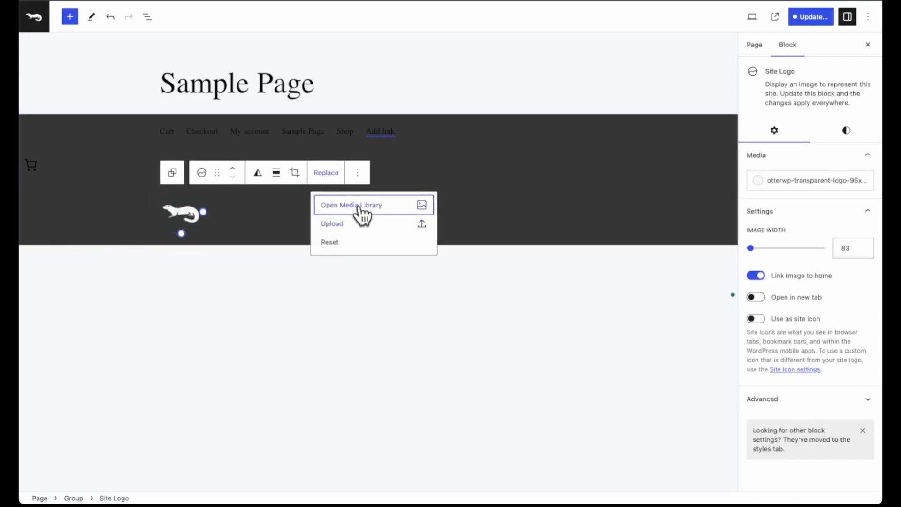
left_click(362, 205)
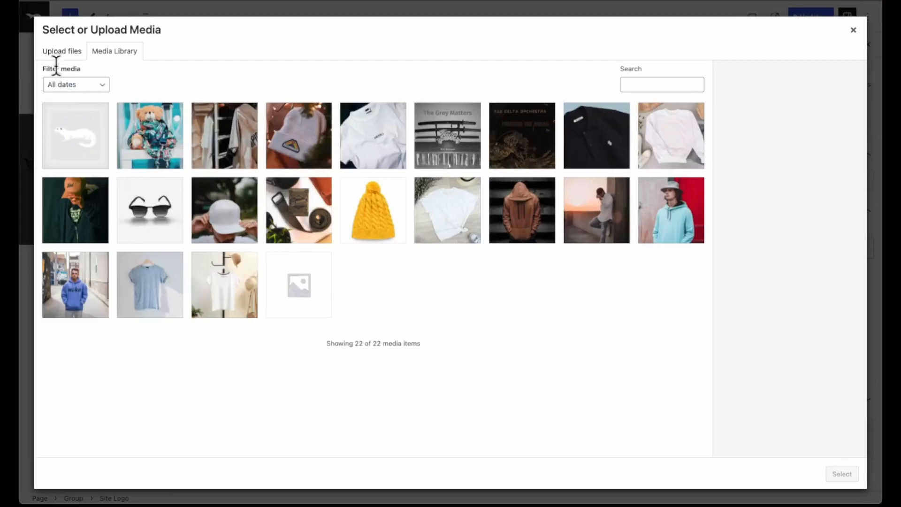
left_click(61, 52)
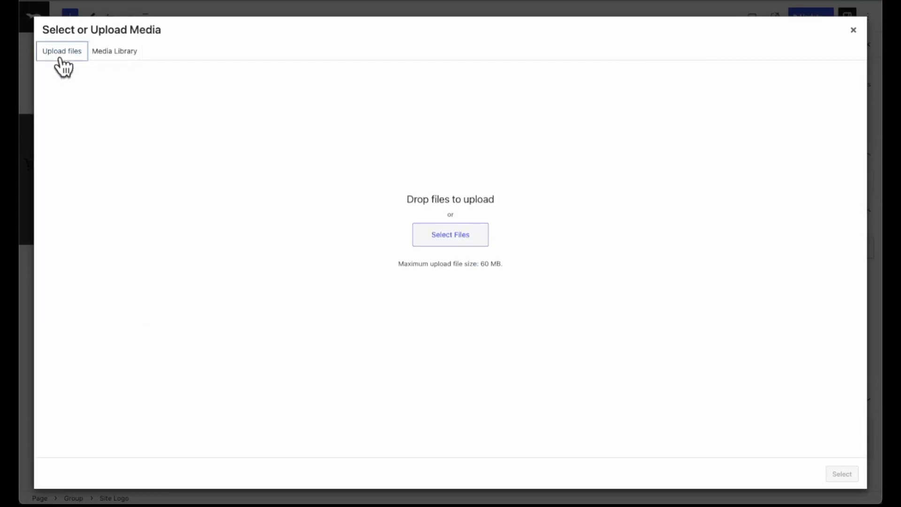
left_click(853, 31)
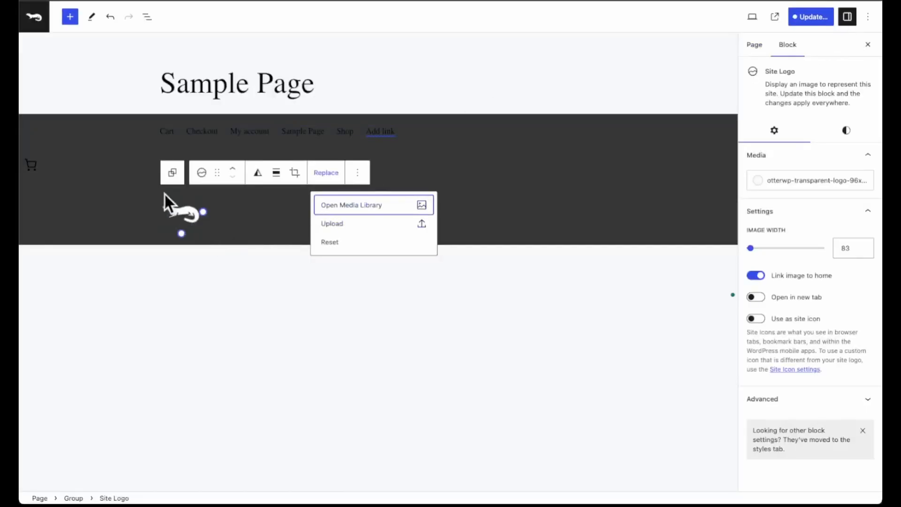
Convert the header group into a Row and justify its items to the center.
left_click(173, 173)
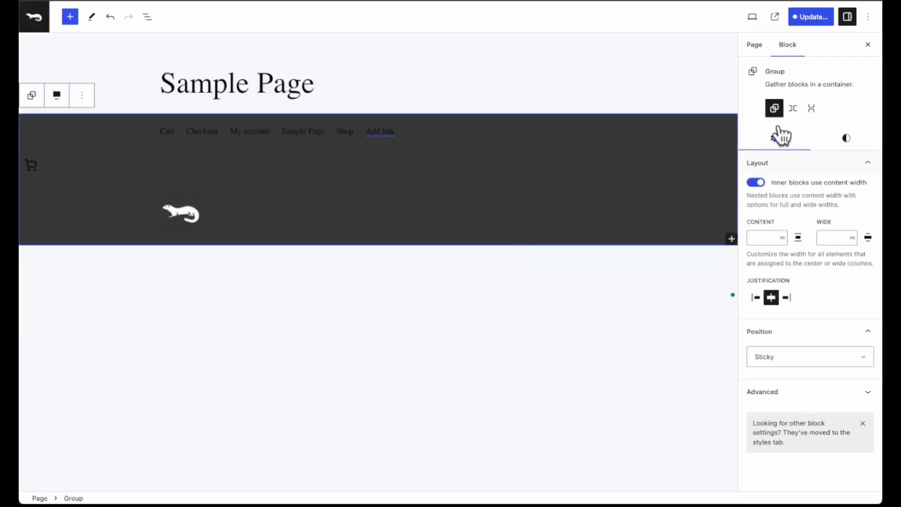
left_click(796, 109)
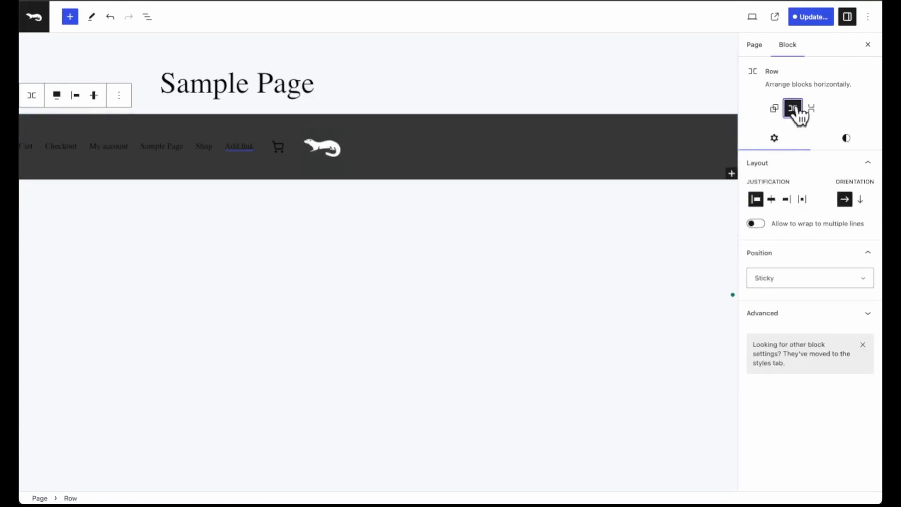
left_click(78, 96)
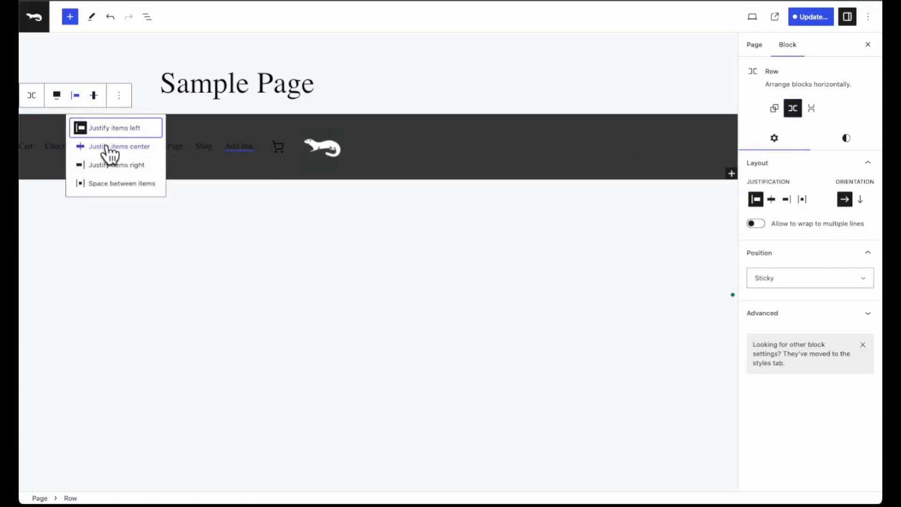
left_click(110, 145)
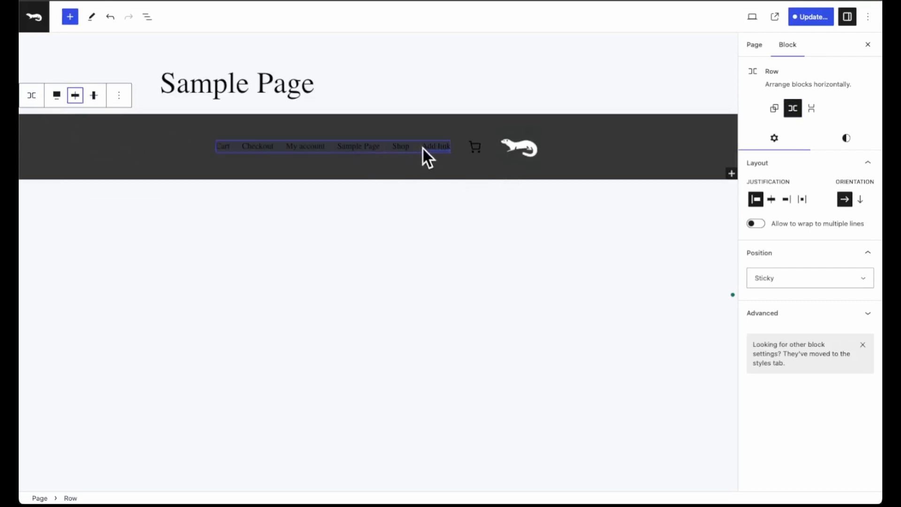
Move the site logo ahead of the navigation in the row and shrink its image width to 69.
left_click(514, 149)
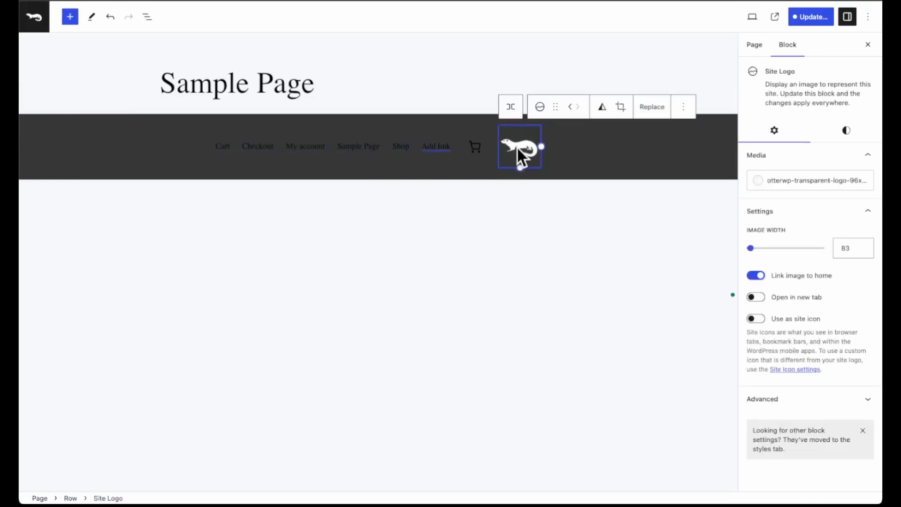
left_click(572, 111)
left_click(537, 107)
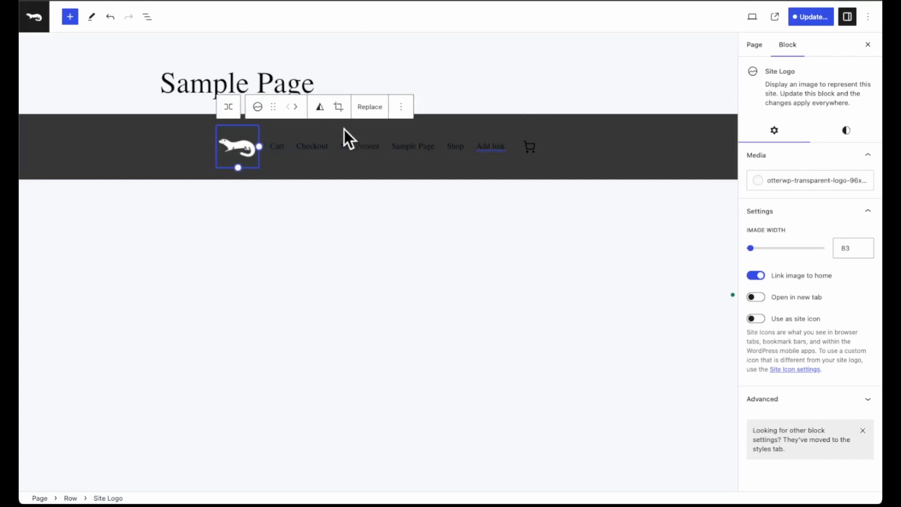
left_click_drag(239, 169, 238, 160)
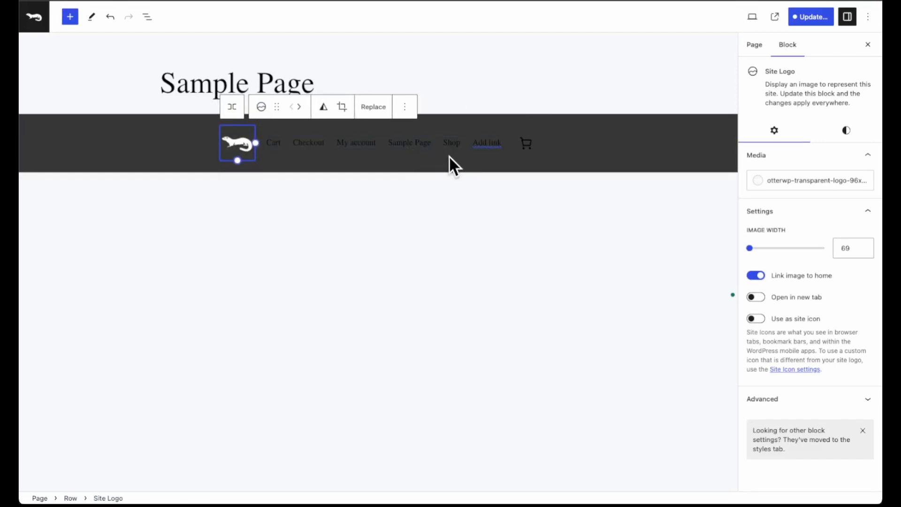
Set the header row's text color to White (#FFFFFF).
left_click(173, 147)
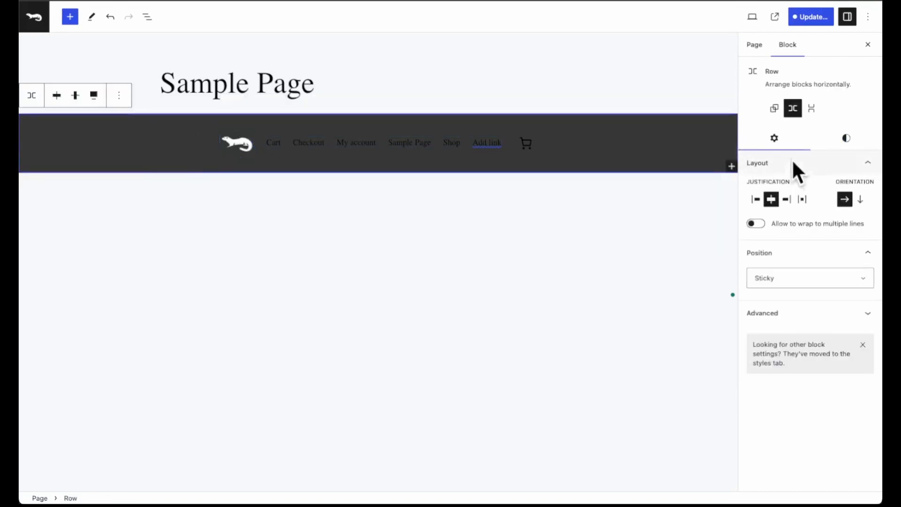
left_click(846, 138)
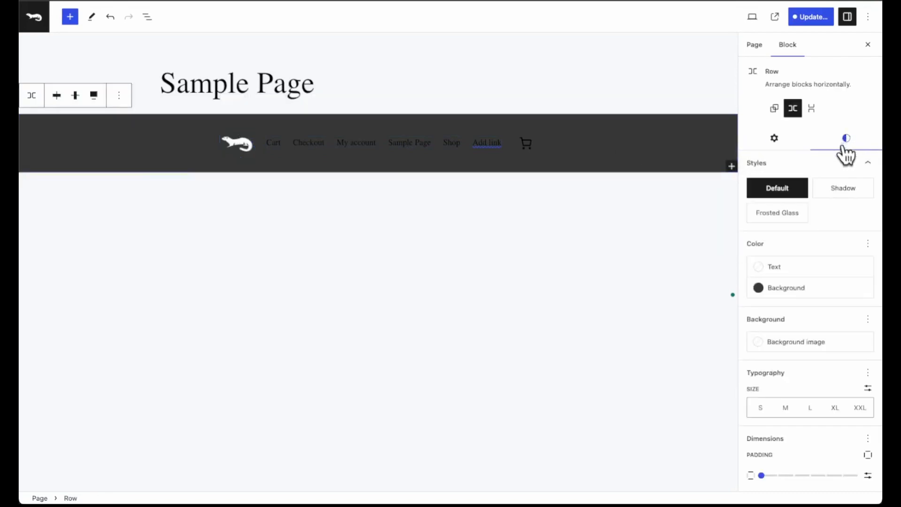
left_click(779, 267)
left_click(651, 396)
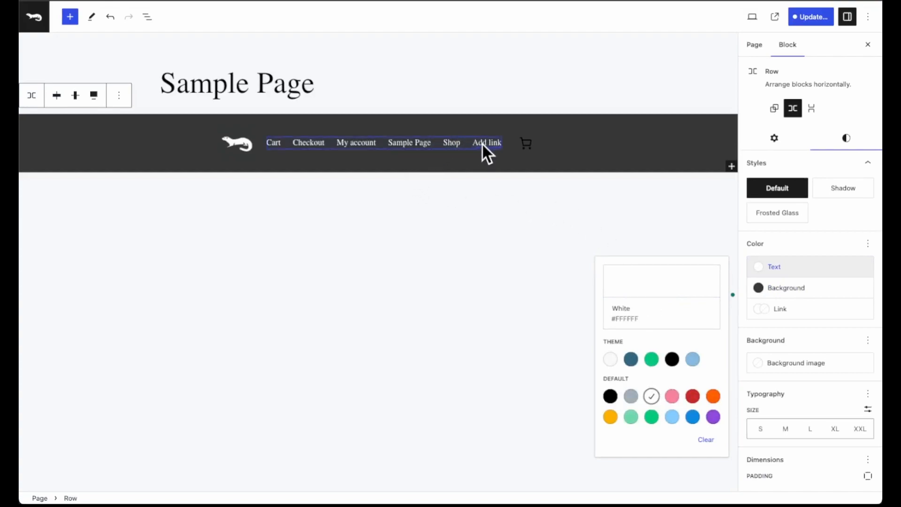
Try the mini-cart's cart icons and choose the plain shopping bag, leaving the total price display off.
left_click(528, 143)
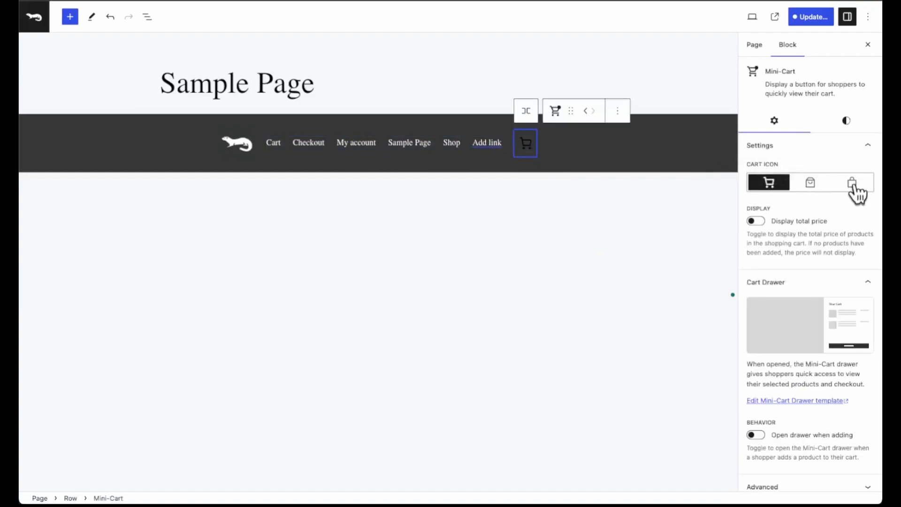
left_click(810, 188)
left_click(852, 188)
left_click(798, 188)
left_click(777, 188)
left_click(857, 187)
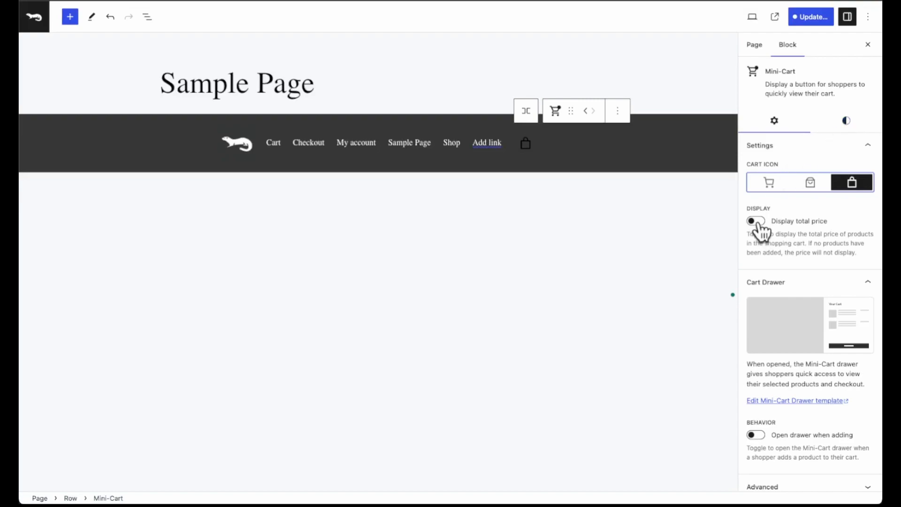
left_click(758, 225)
left_click(757, 225)
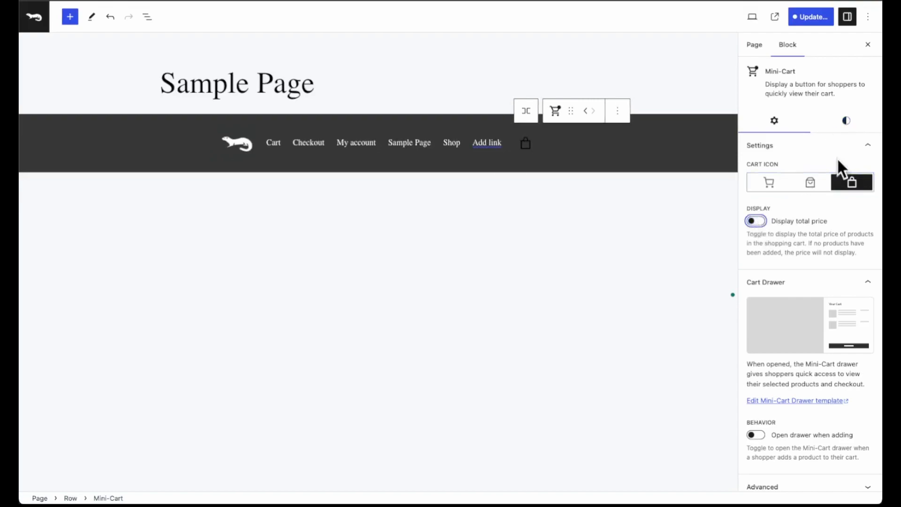
Set the mini-cart's price, icon and product count colors to White and save the page changes.
left_click(847, 123)
left_click(768, 172)
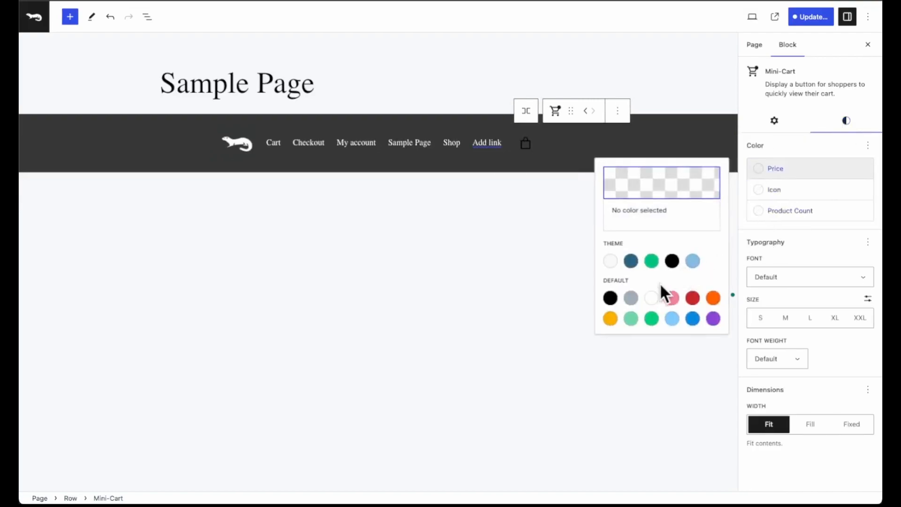
left_click(652, 299)
left_click(767, 193)
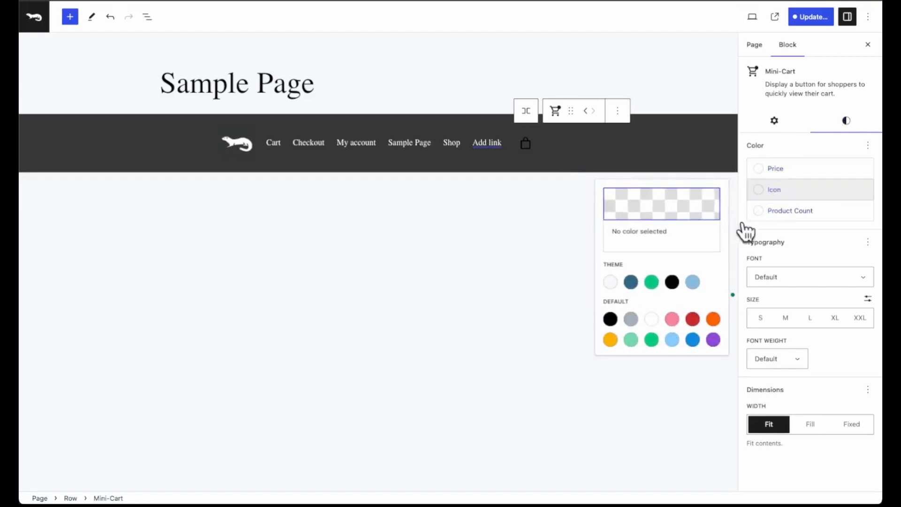
left_click(652, 319)
left_click(756, 215)
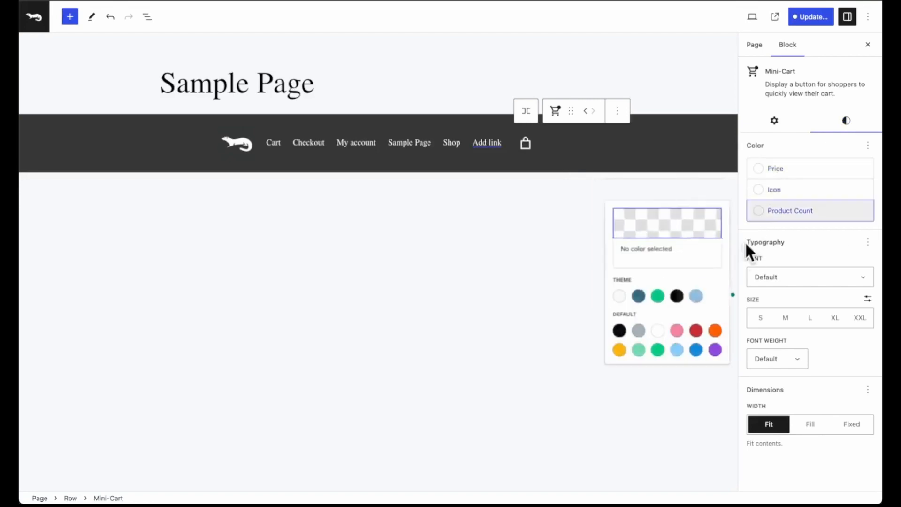
left_click(654, 337)
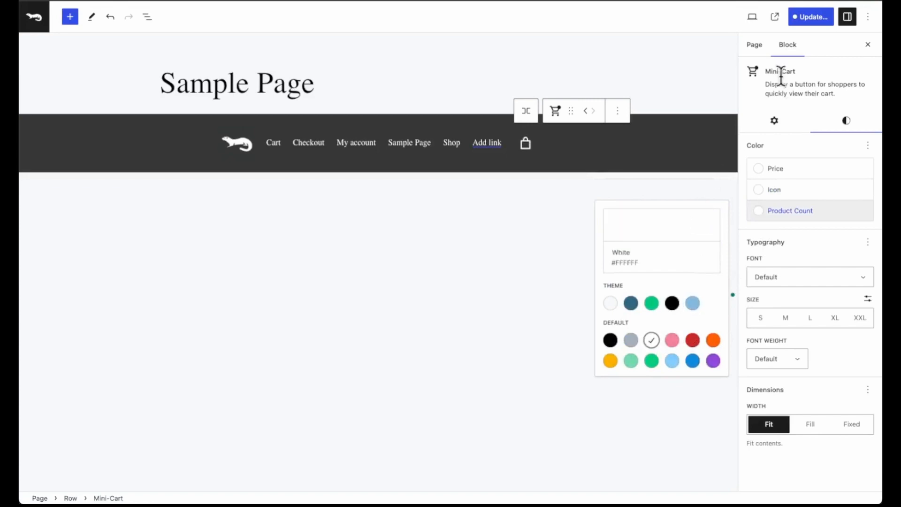
left_click(809, 18)
left_click(792, 20)
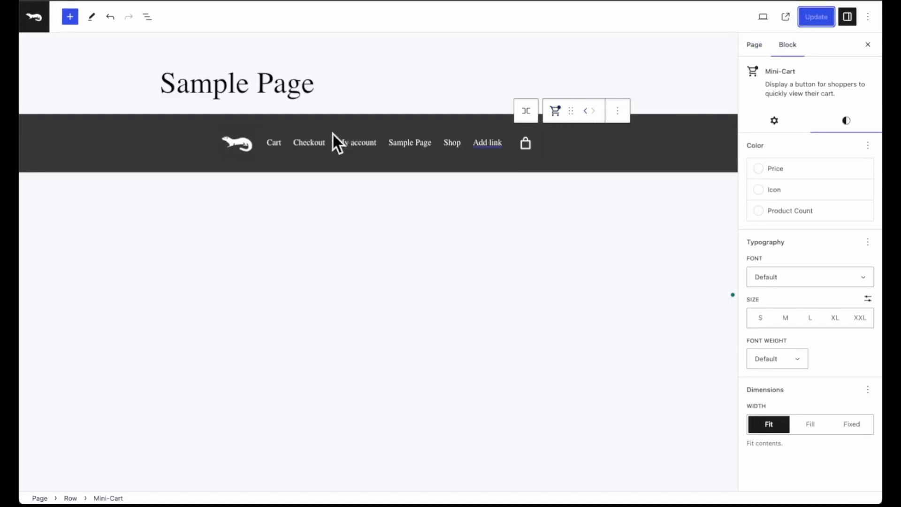
Try the hover styles on the navigation's Cart link and apply Underline On Hover.
left_click(282, 144)
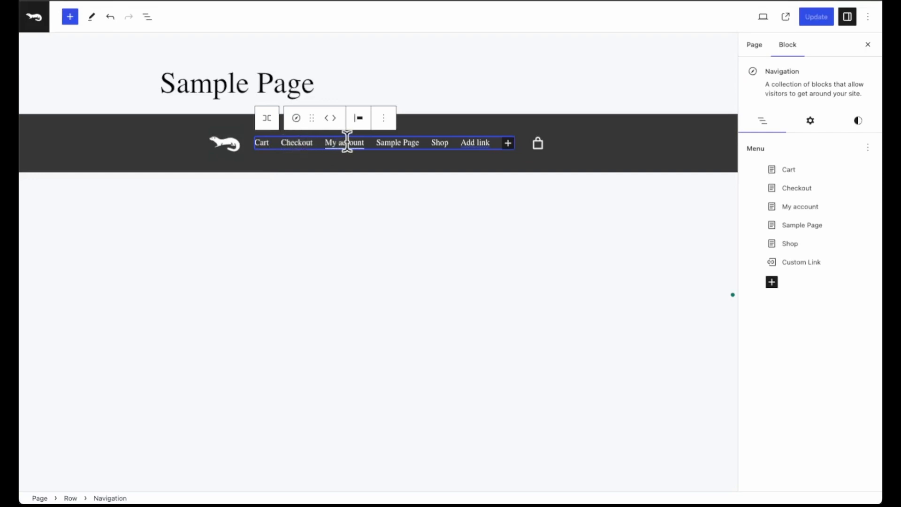
left_click(262, 141)
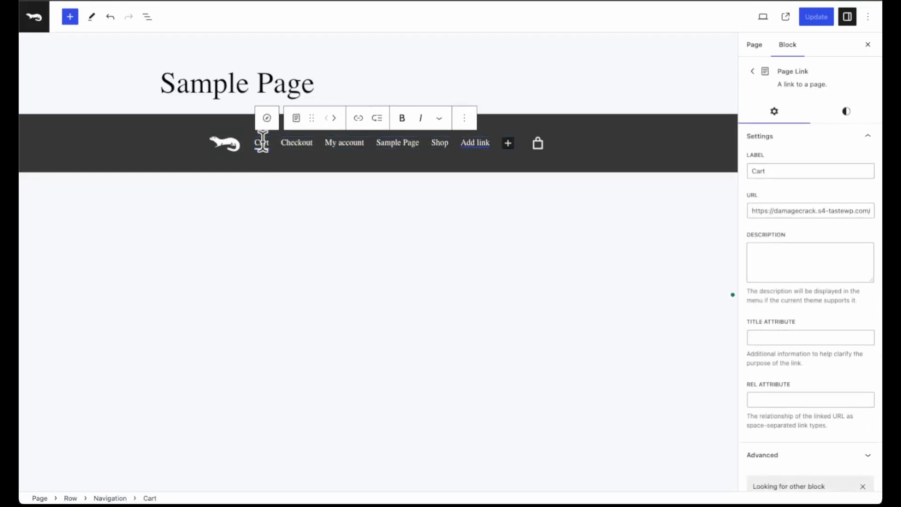
left_click(850, 115)
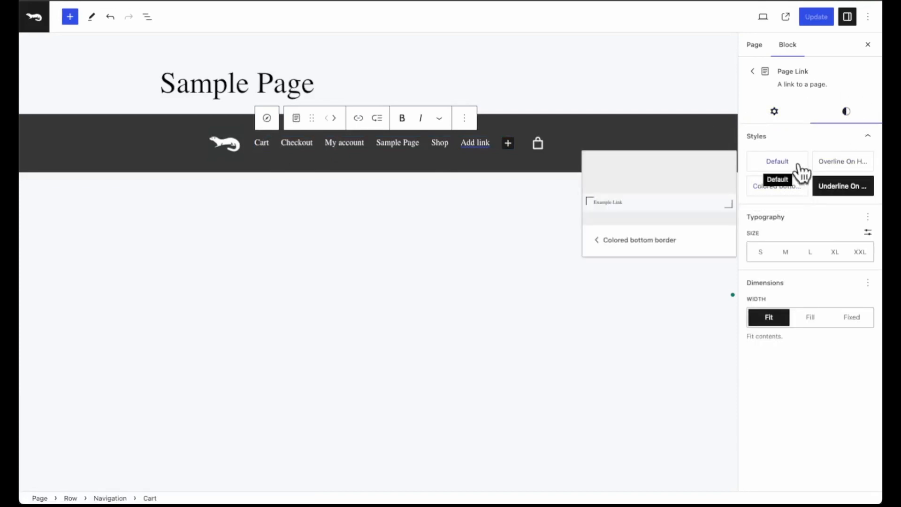
left_click(849, 168)
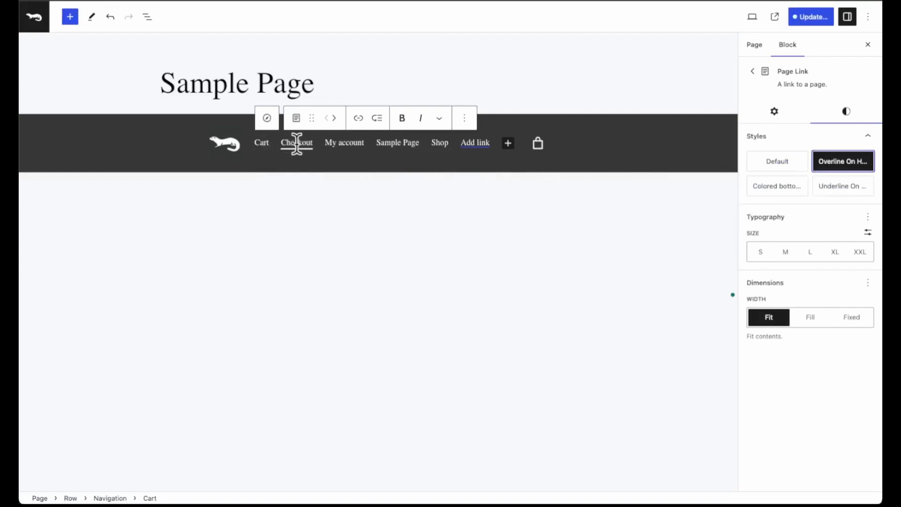
left_click(780, 187)
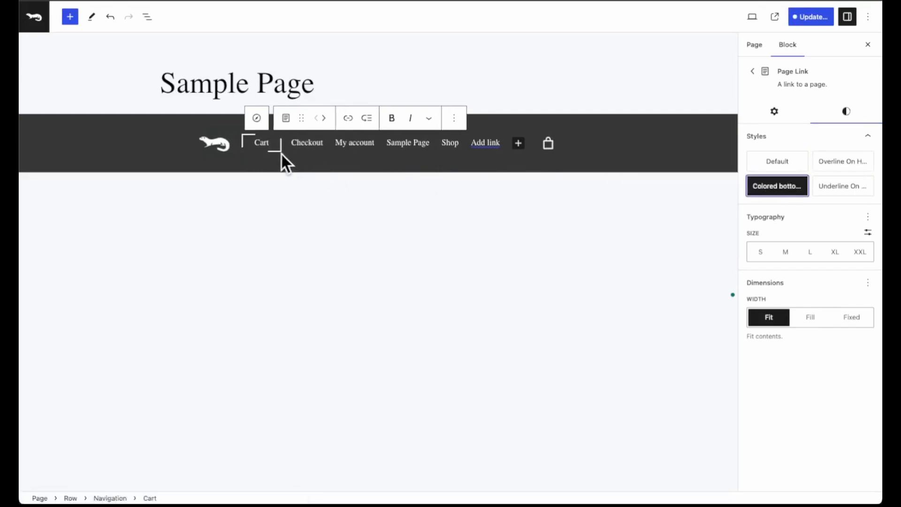
left_click(827, 187)
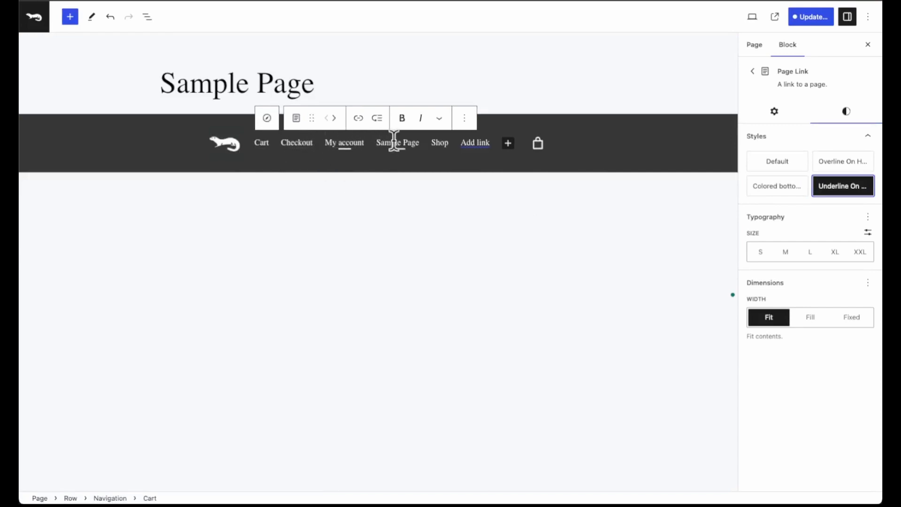
Delete the empty custom link placeholder from the navigation menu.
left_click(476, 145)
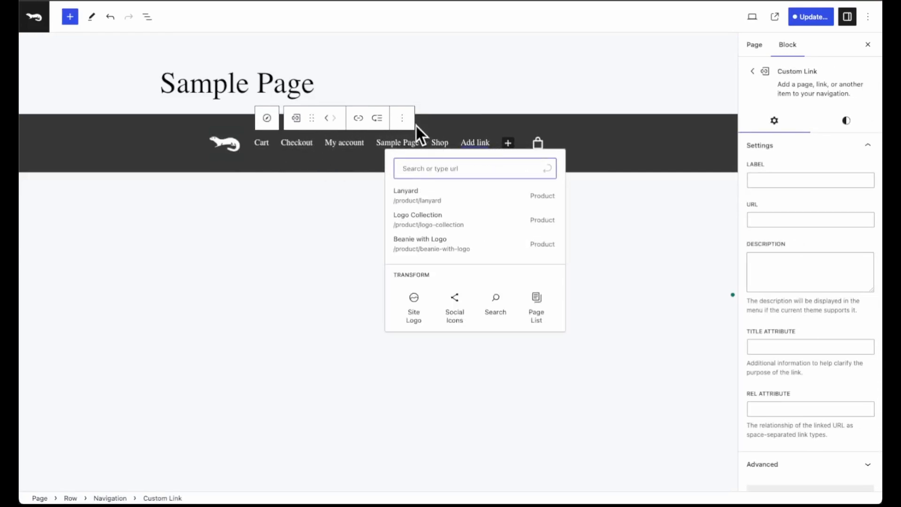
left_click(402, 118)
left_click(437, 308)
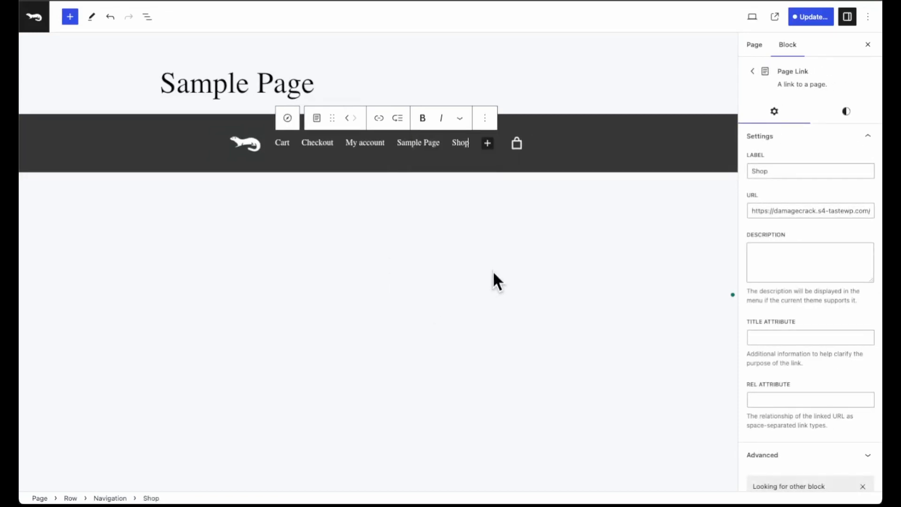
Apply the Frosted Glass style to the header row and save both Sample Page and the Navigation menu.
left_click(101, 134)
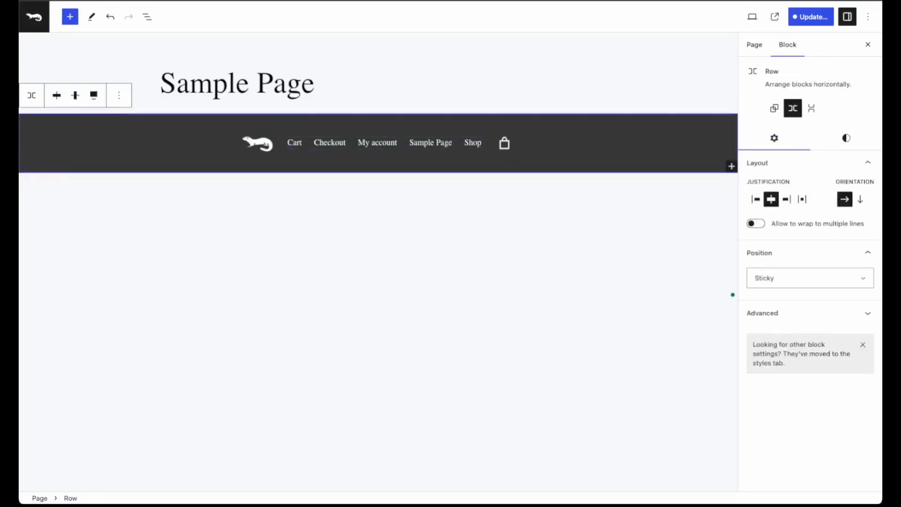
left_click(847, 139)
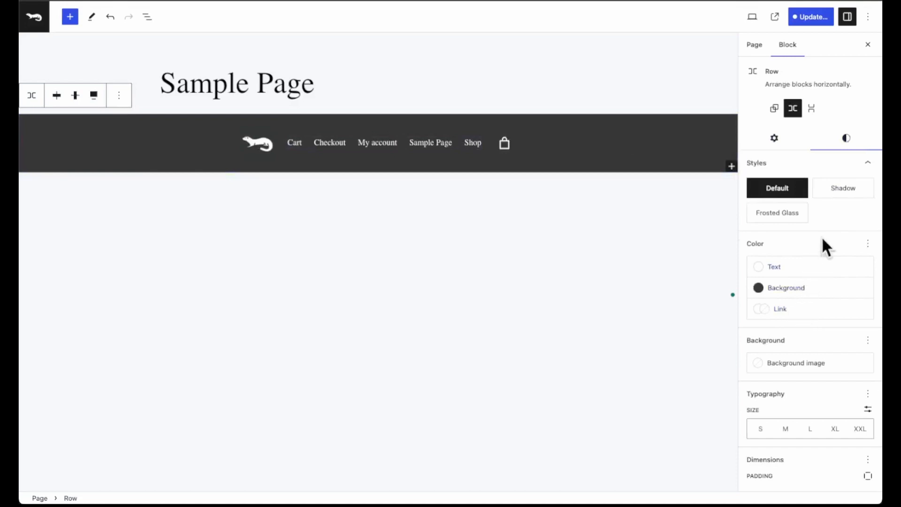
left_click(782, 216)
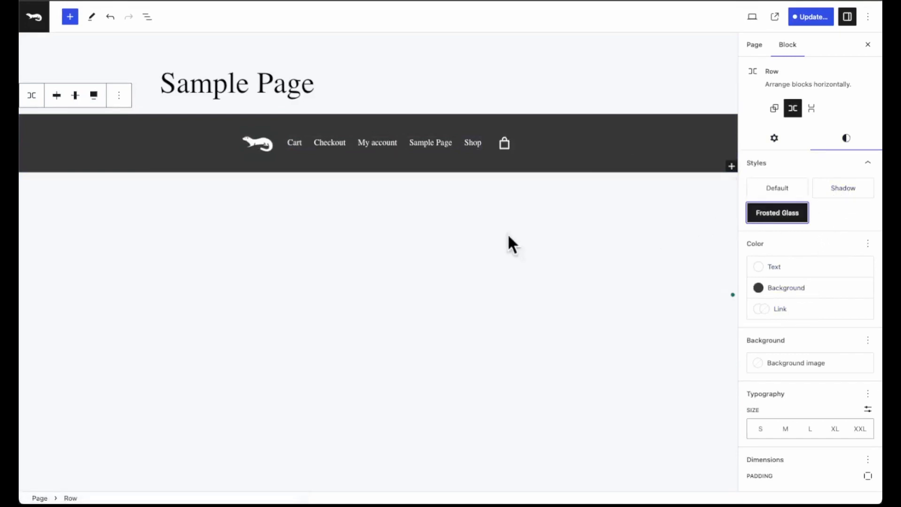
left_click(805, 18)
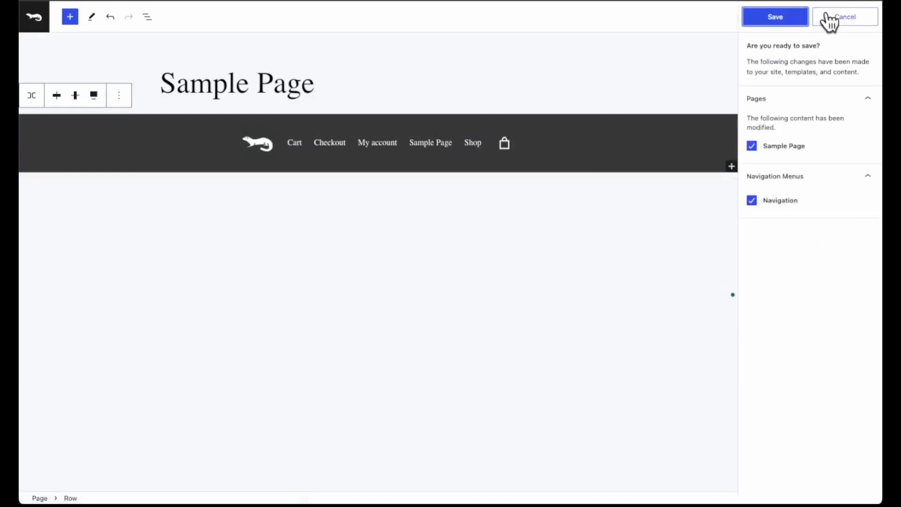
left_click(793, 18)
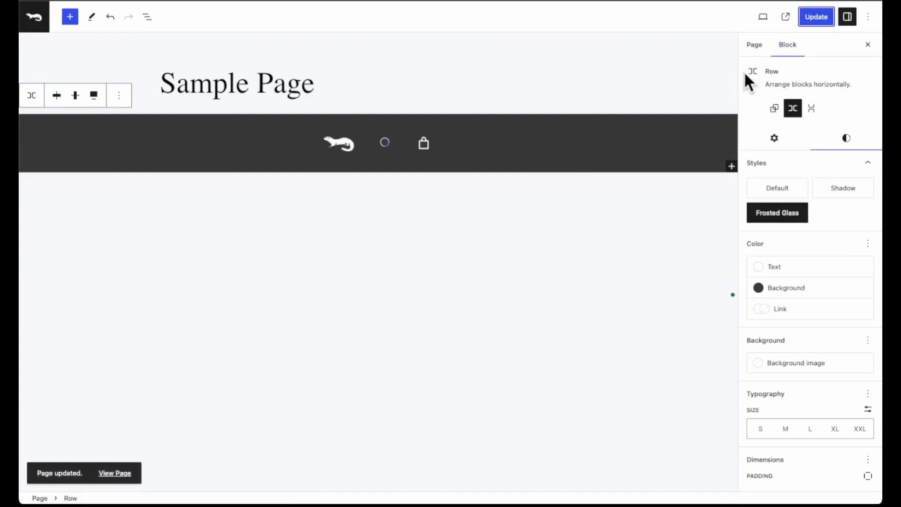
Add a single-container Group block below the header row and insert a 50/50 Columns block inside it.
left_click(443, 290)
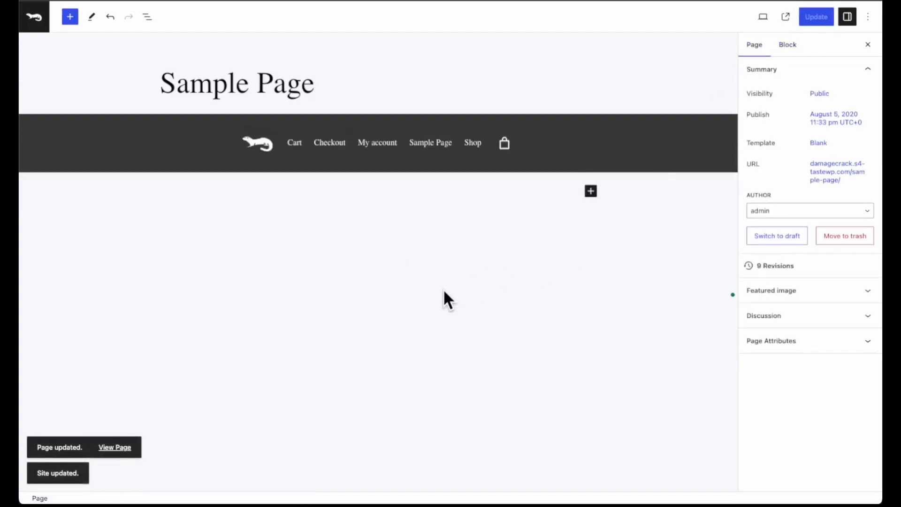
left_click(592, 192)
left_click(641, 281)
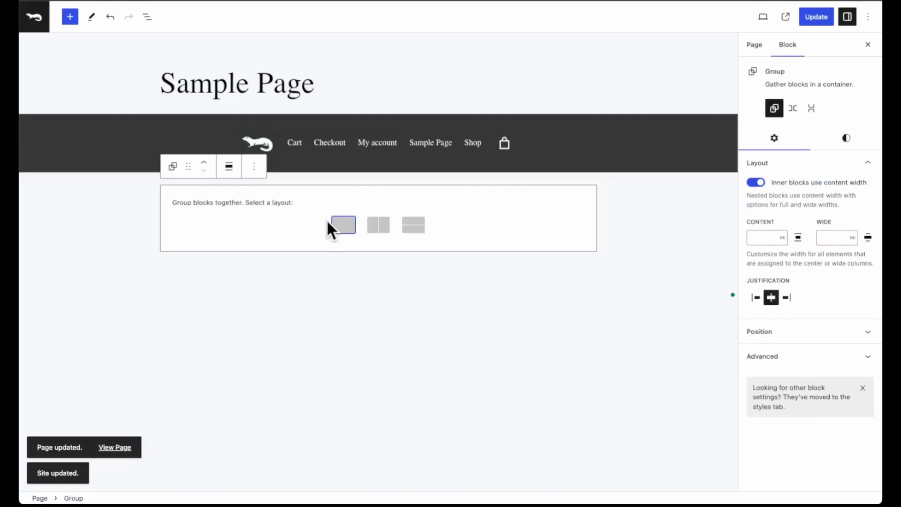
left_click(345, 228)
left_click(380, 199)
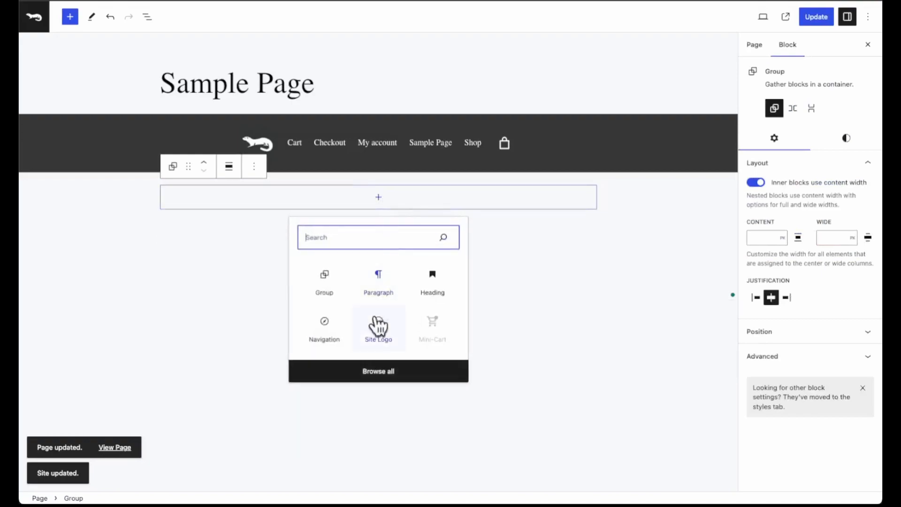
type("col")
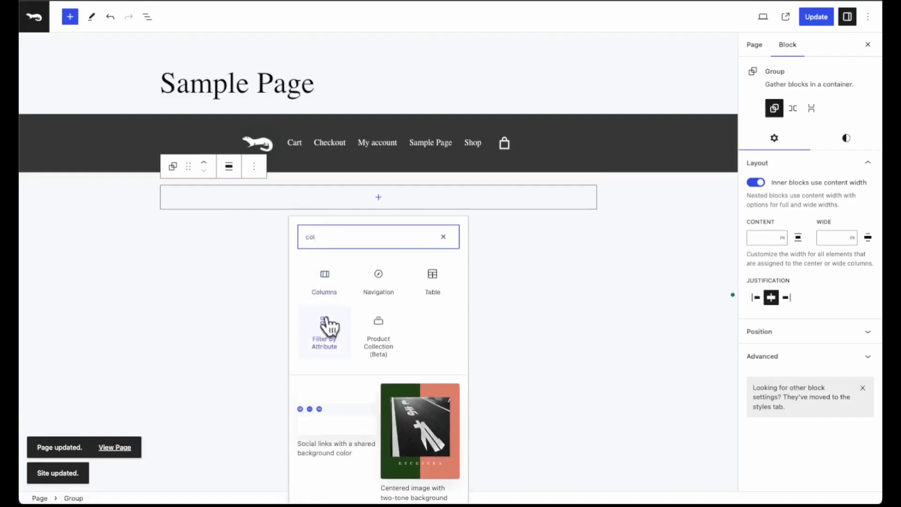
left_click(327, 286)
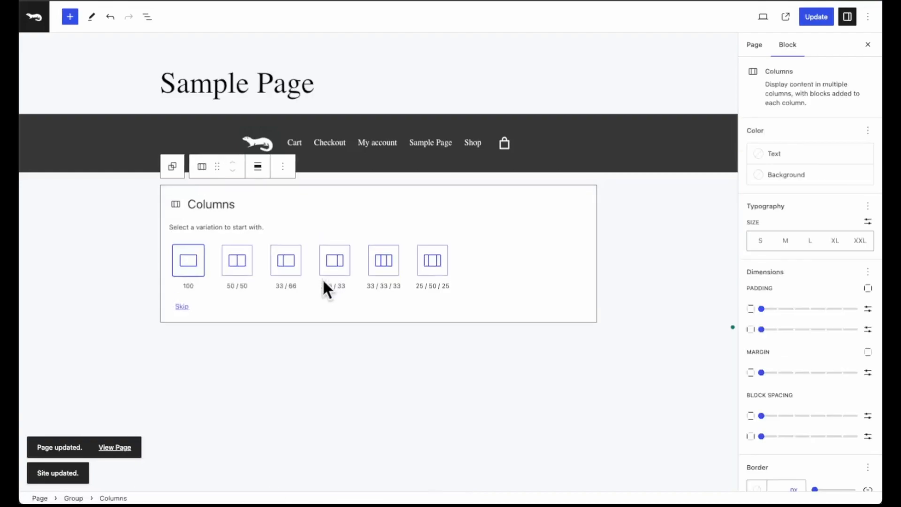
left_click(236, 262)
Insert beanie-logo.jpg from the media library as an image in the first column and apply the Blob style.
left_click(272, 190)
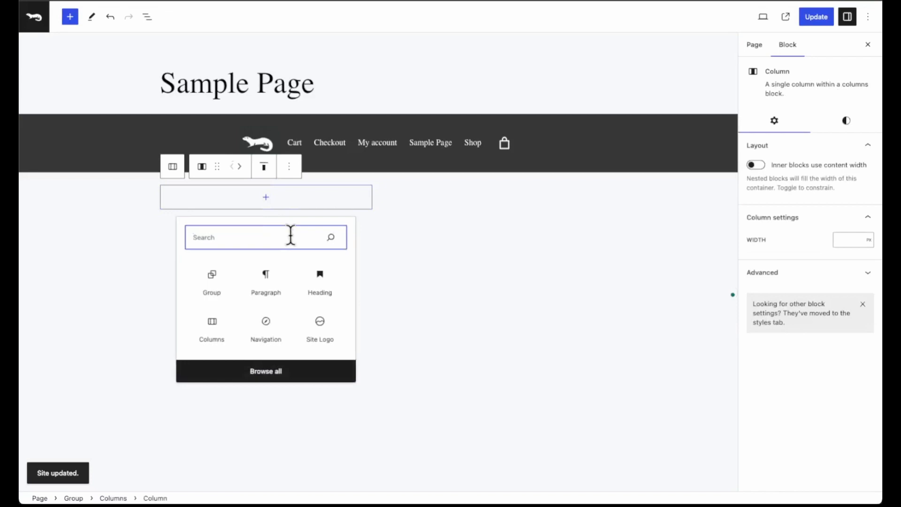
type("image")
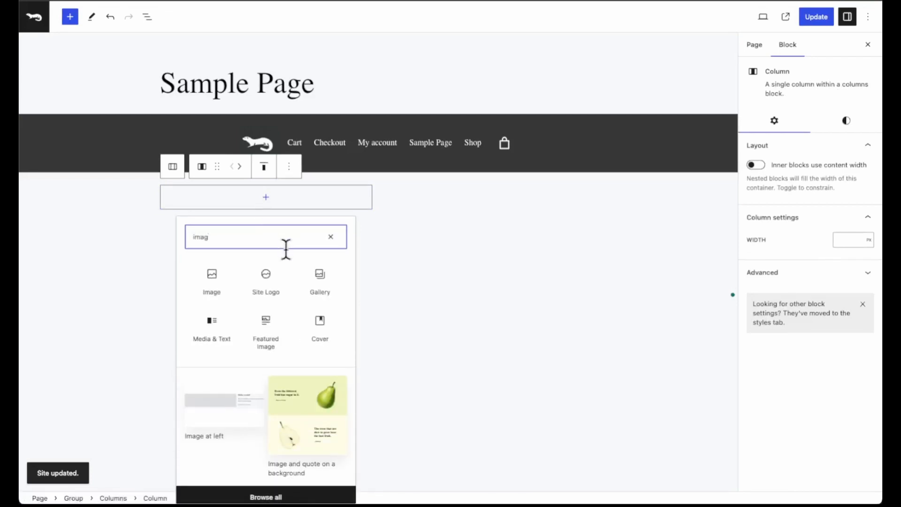
left_click(212, 282)
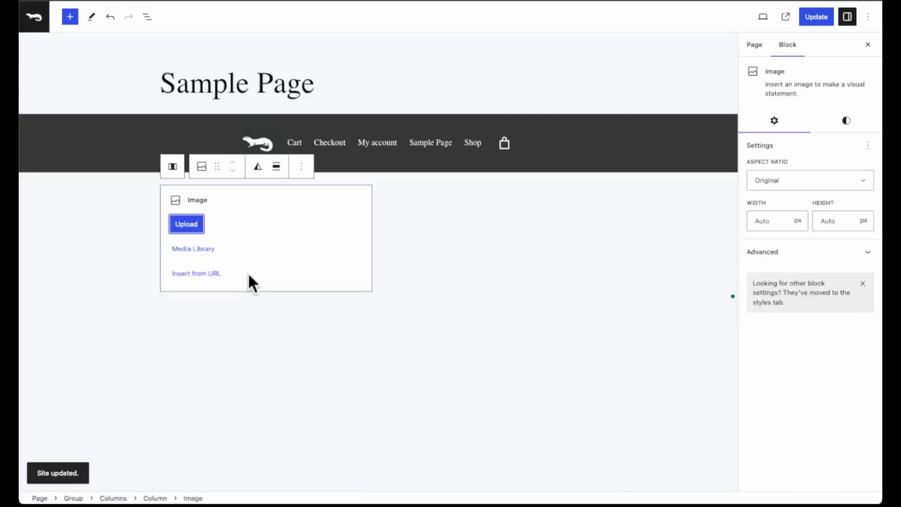
left_click(202, 247)
left_click(308, 166)
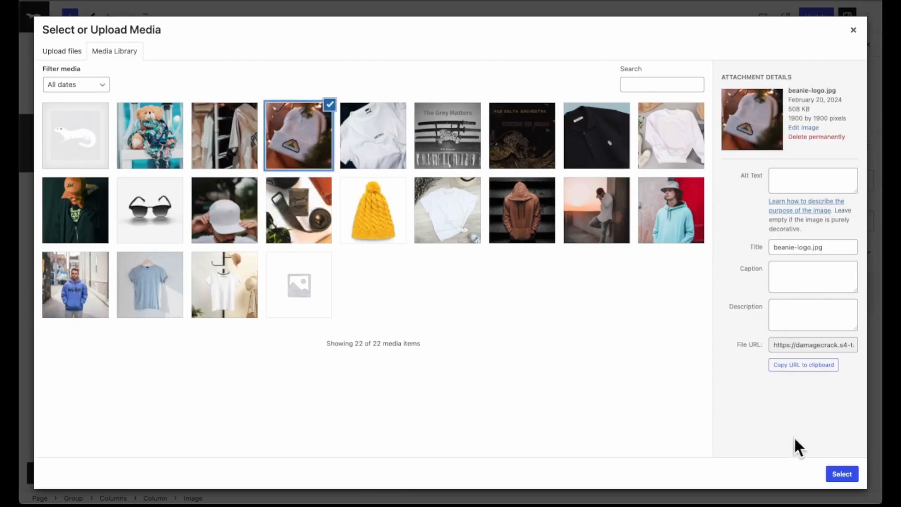
left_click(841, 475)
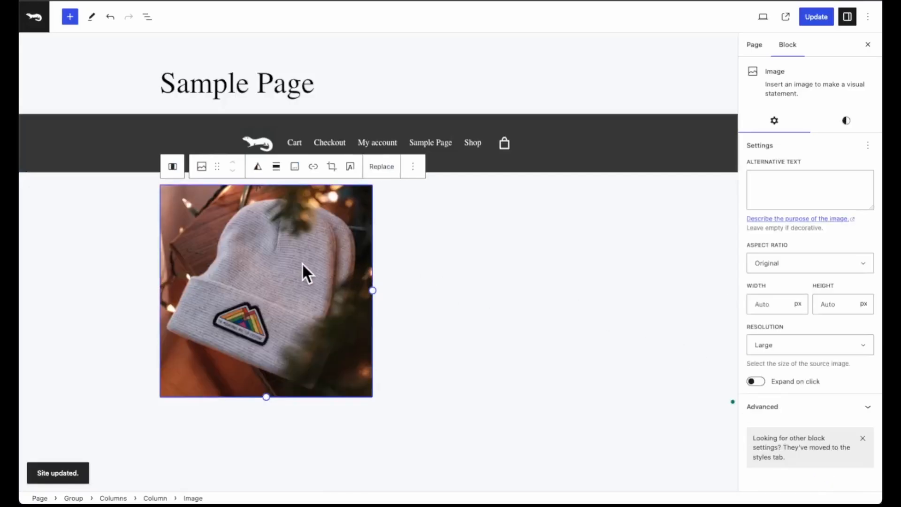
left_click(848, 125)
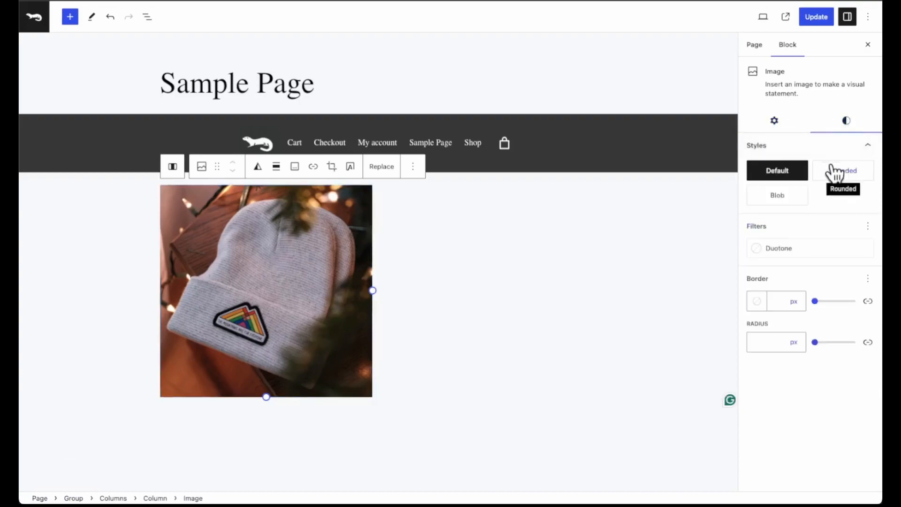
left_click(793, 199)
Add a heading reading COOL BEANS to the second column.
left_click(485, 303)
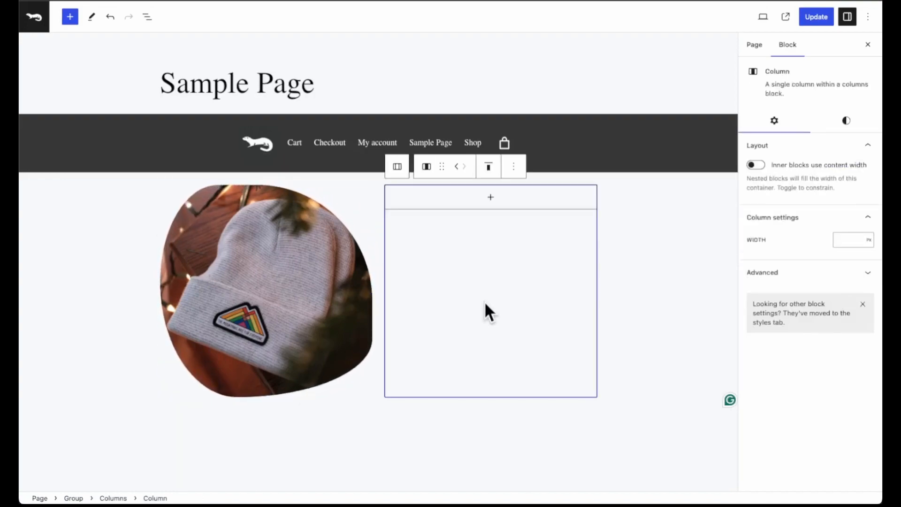
left_click(475, 208)
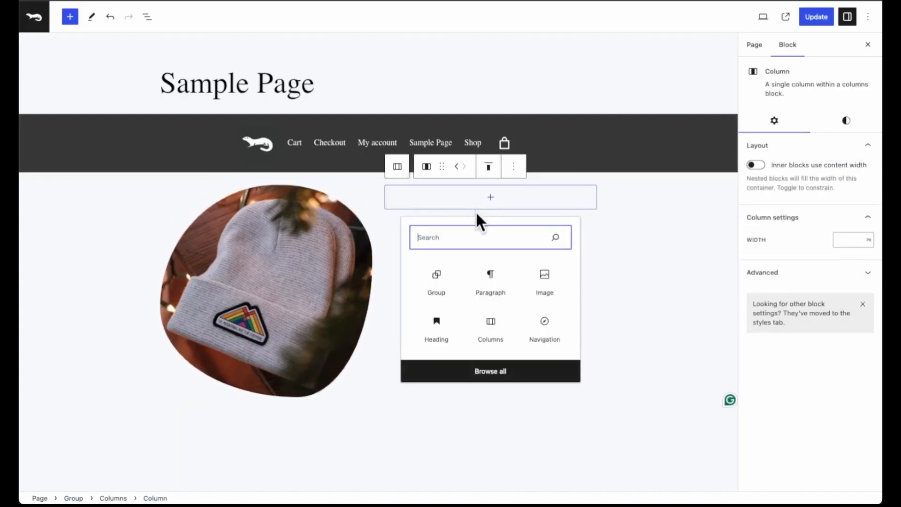
left_click(439, 329)
type("C")
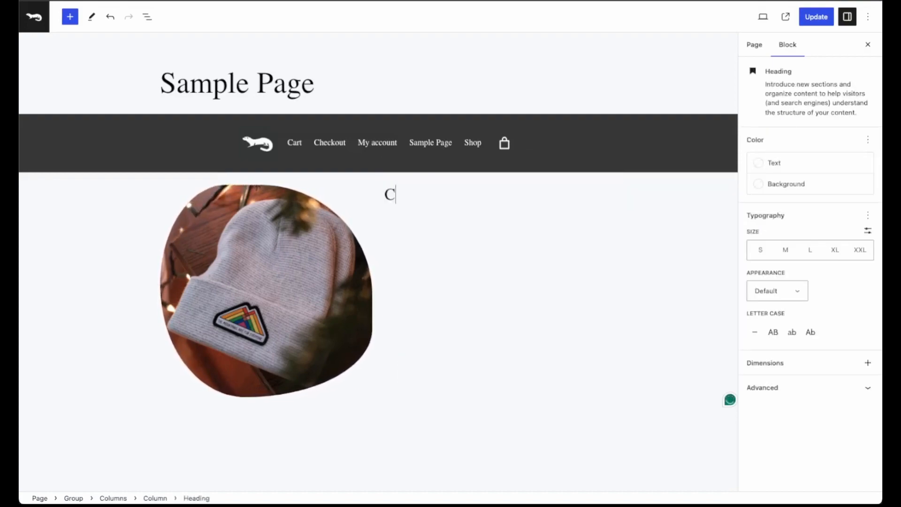
type("OOL BEANS")
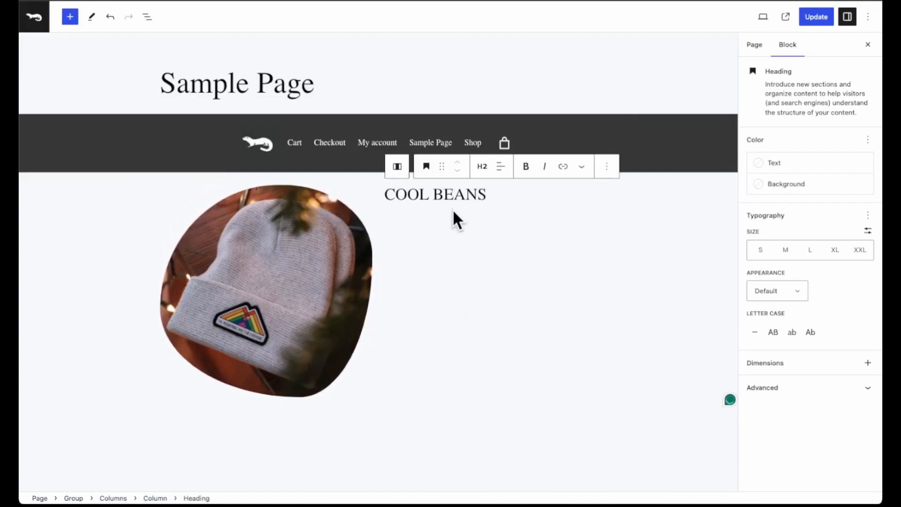
Add a paragraph under the COOL BEANS heading and paste in the copied "simply dummy text of the printing and typesetting industry" passage.
left_click(494, 214)
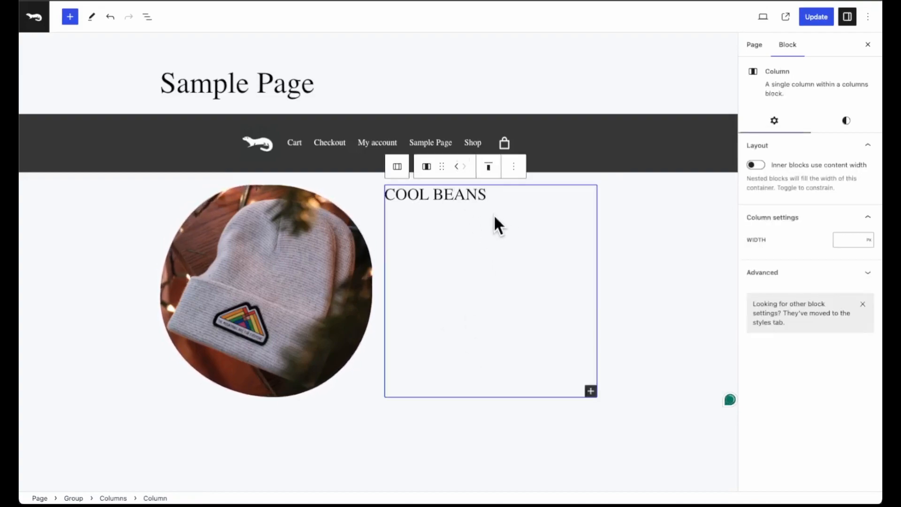
left_click(590, 392)
scroll(622, 451, "down", 3)
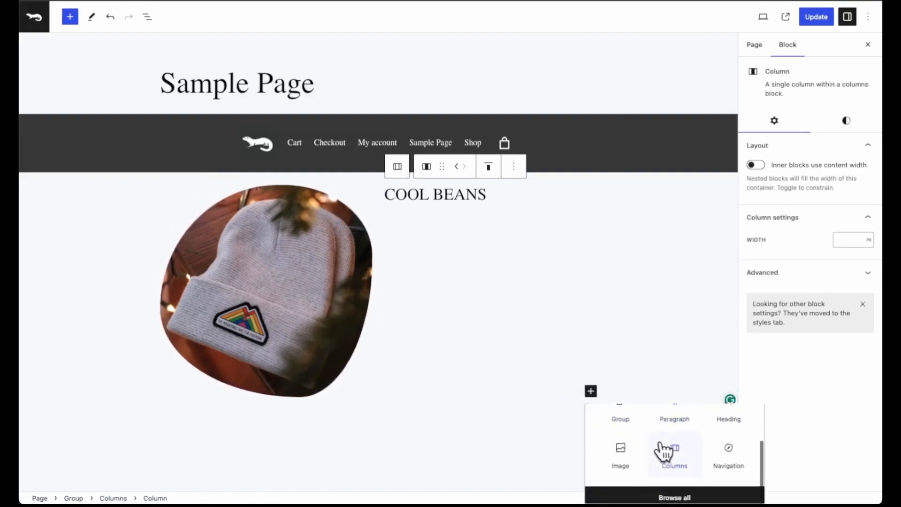
left_click(676, 420)
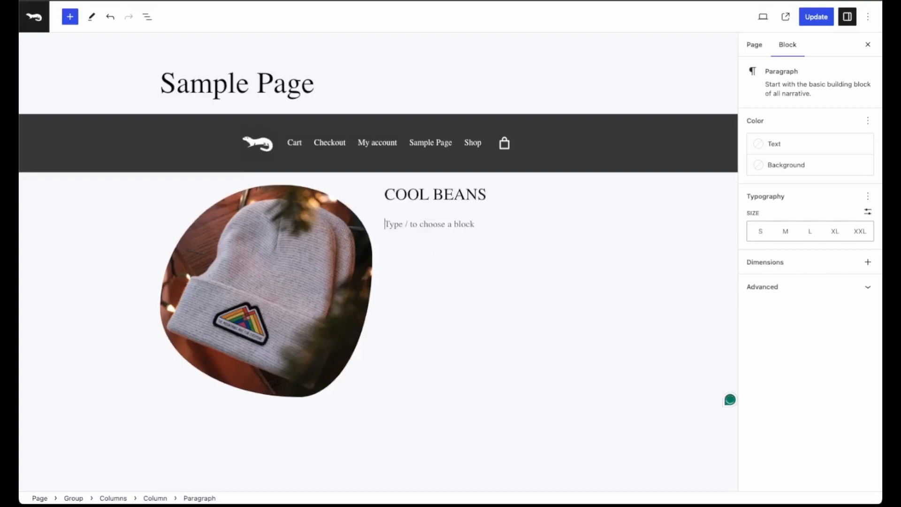
type("simply dummy text of the printing and typesetting industry. Lorem Ipsum has been the industry's standard dummy text ever since the 1500s, when an unknown printer took a galley of type and scrambled it to make a type specimen book.")
Insert a Buttons block under the paragraph in the second column.
left_click(470, 312)
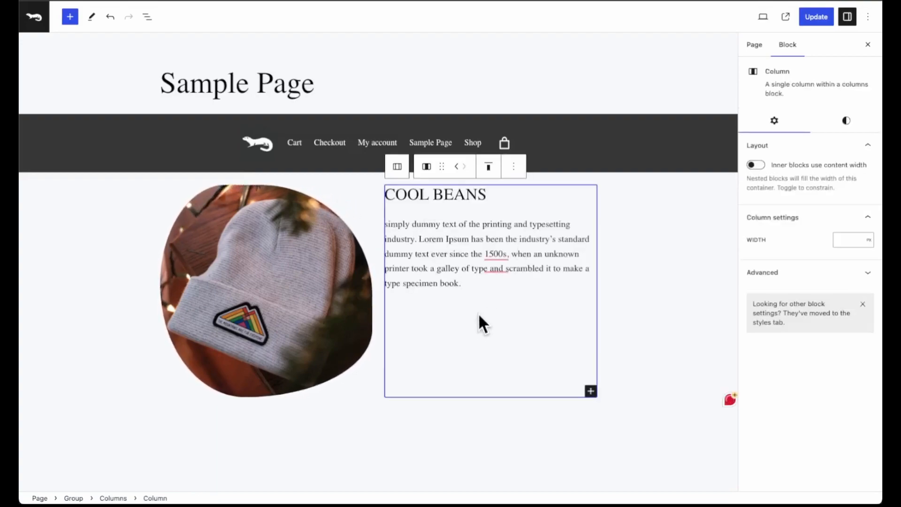
left_click(591, 390)
scroll(638, 408, "down", 3)
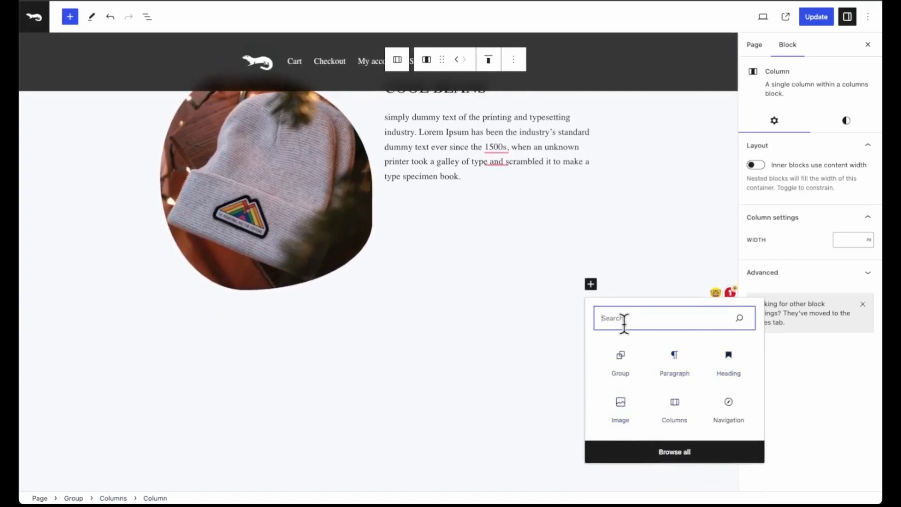
type("but")
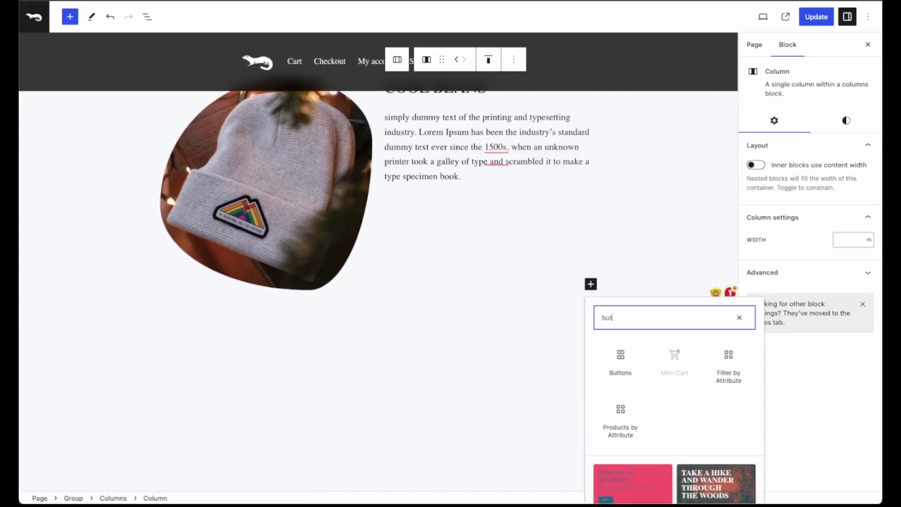
left_click(624, 373)
scroll(482, 216, "up", 3)
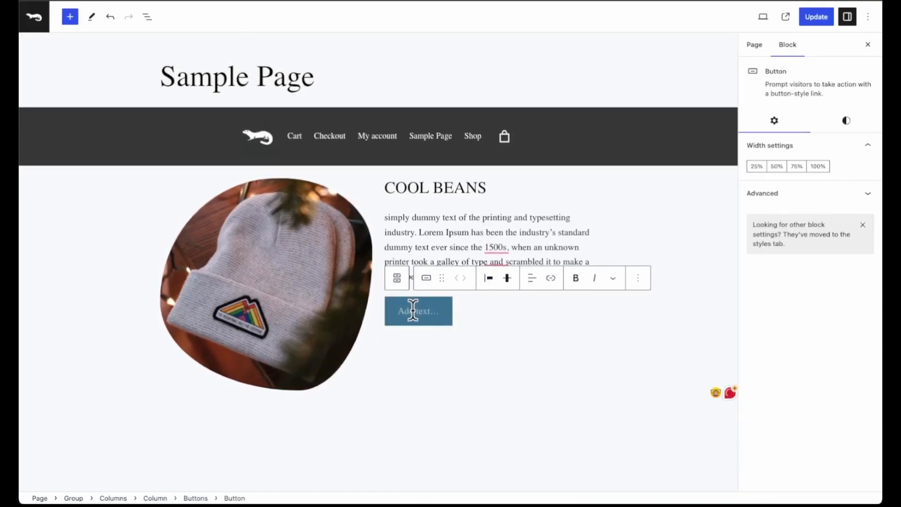
Give the button a 1 px solid black border with a radius of 100 px.
left_click(847, 119)
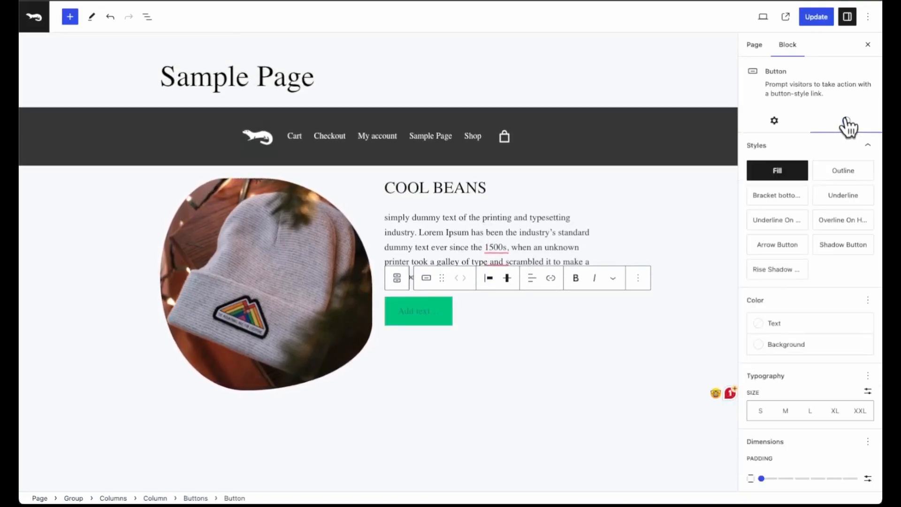
scroll(792, 355, "down", 5)
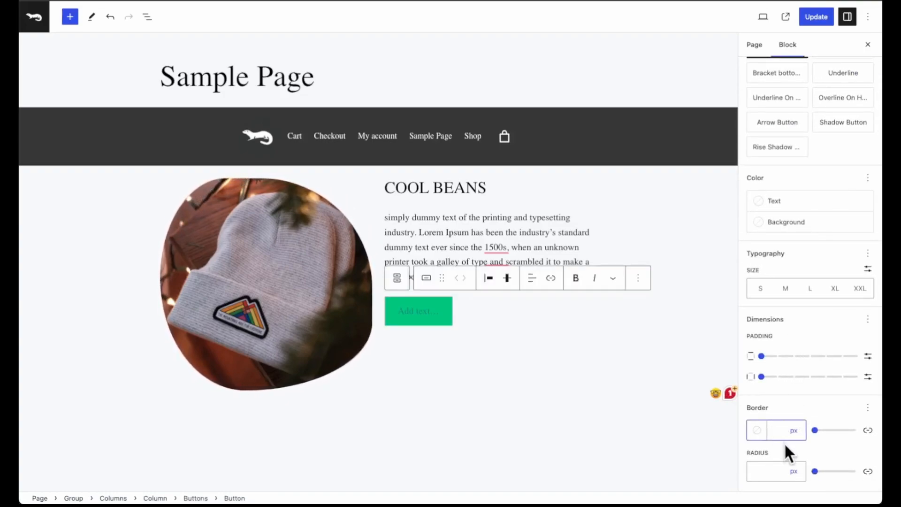
type("1")
left_click(757, 431)
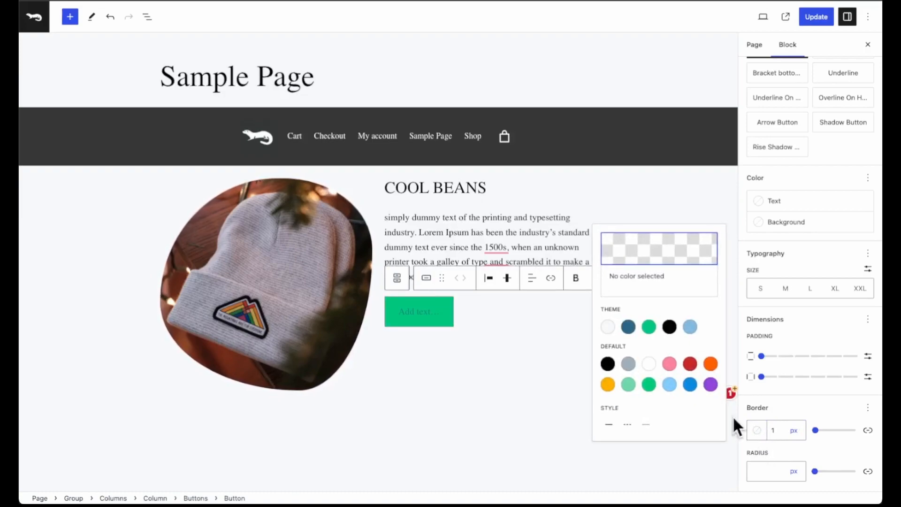
left_click(670, 327)
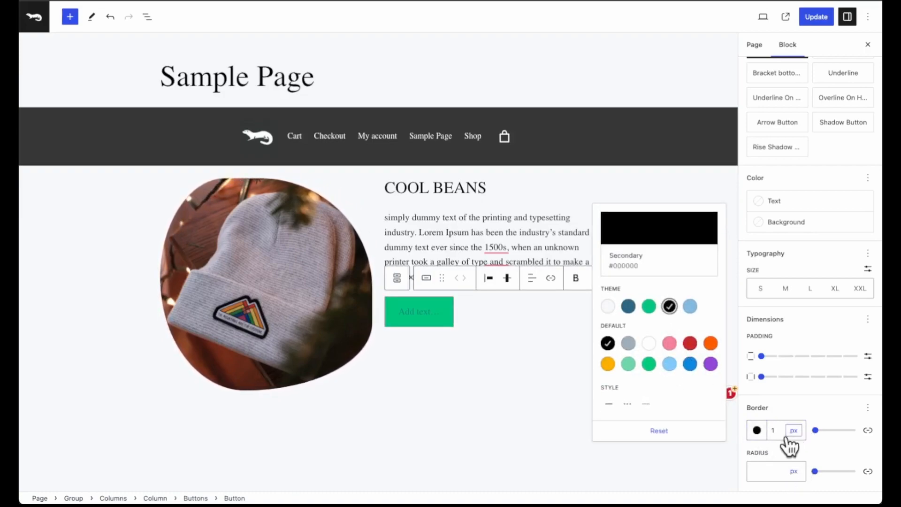
left_click(608, 404)
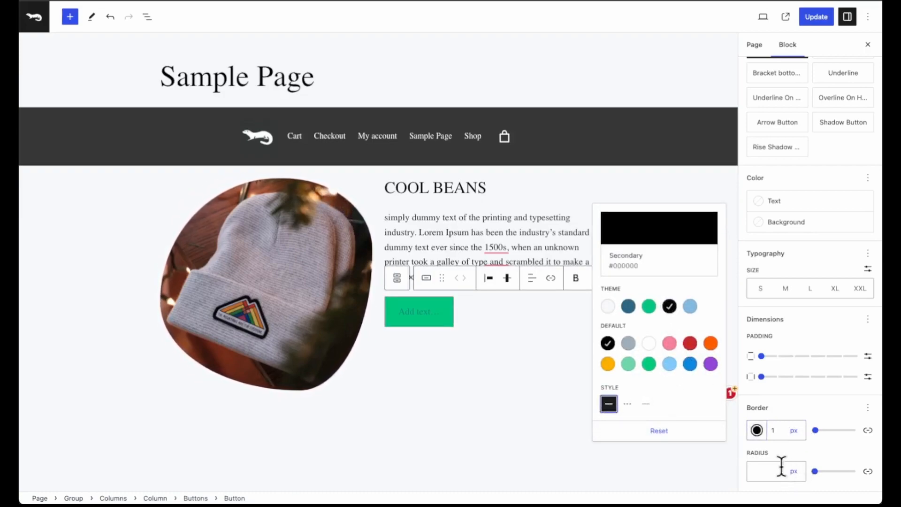
left_click_drag(816, 471, 856, 471)
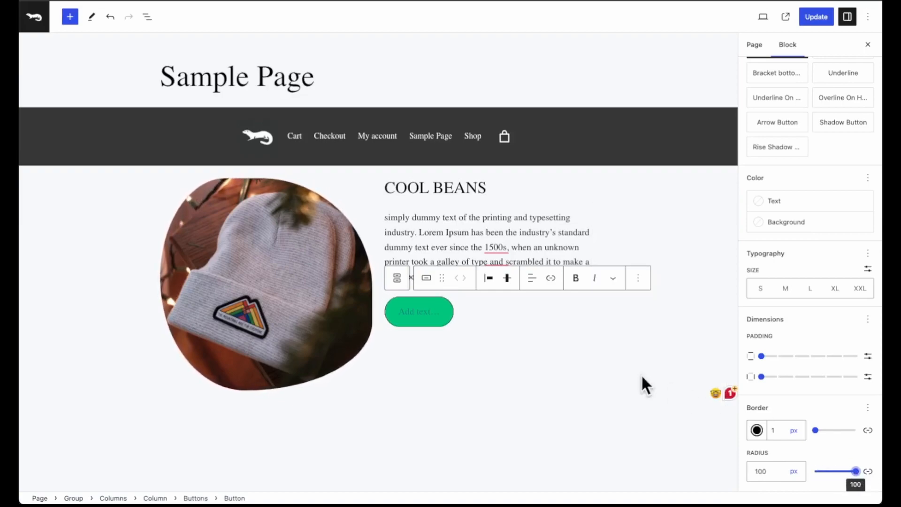
Apply the Rise Shadow Button style to the button.
scroll(773, 317, "up", 1)
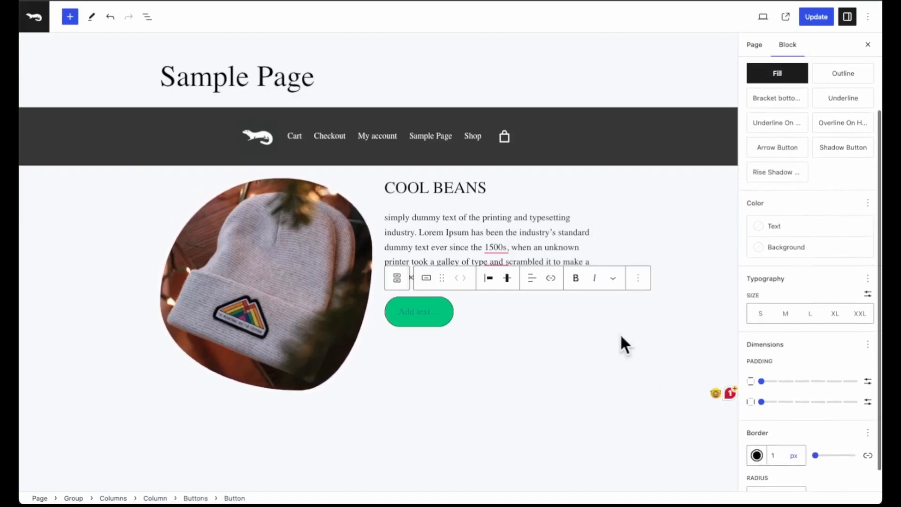
scroll(779, 191, "up", 1)
mouse_move(777, 190)
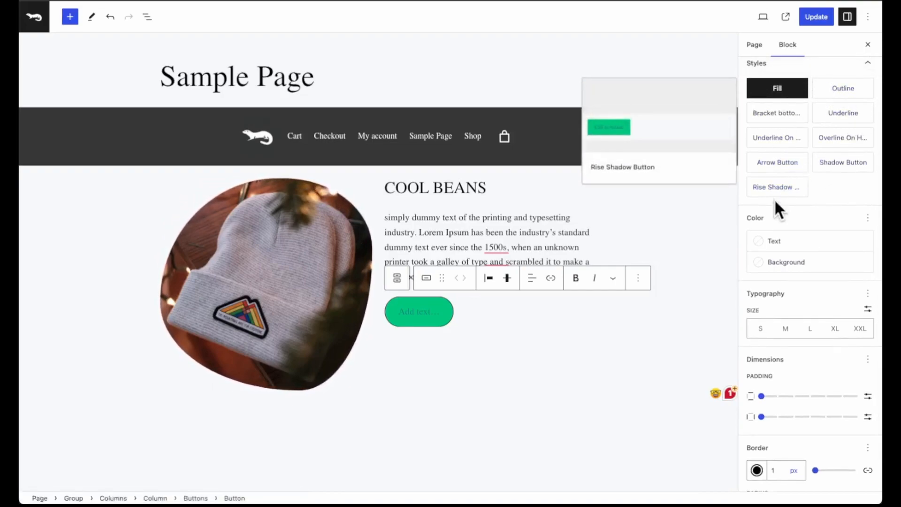
left_click(777, 190)
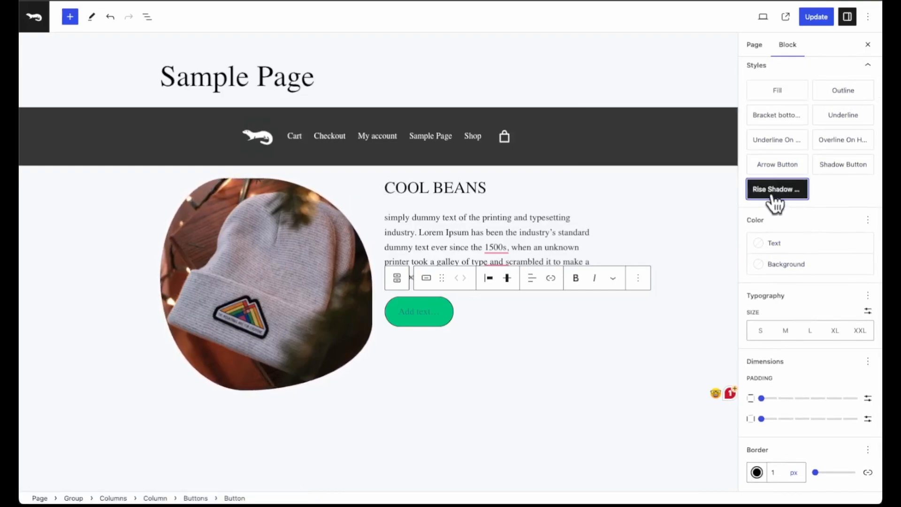
Set the button's text color to White and its background to blue, and label it SHOP.
left_click(798, 245)
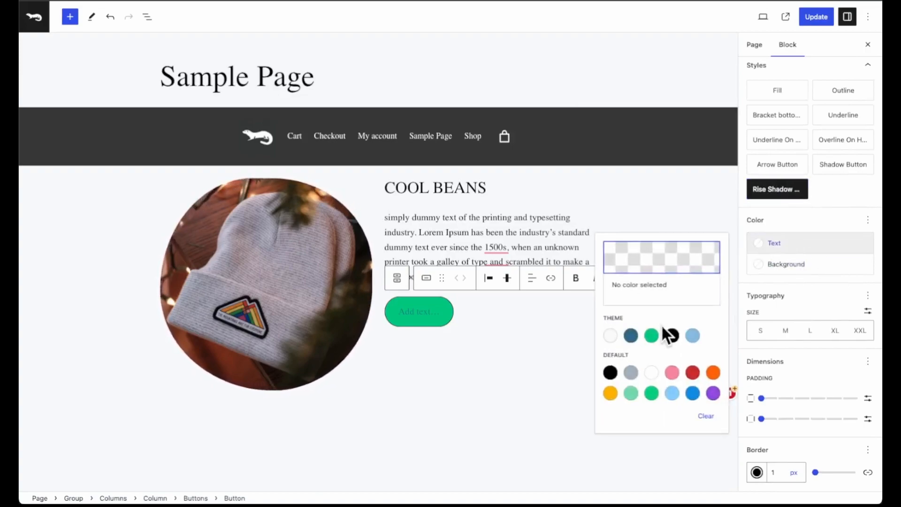
left_click(791, 265)
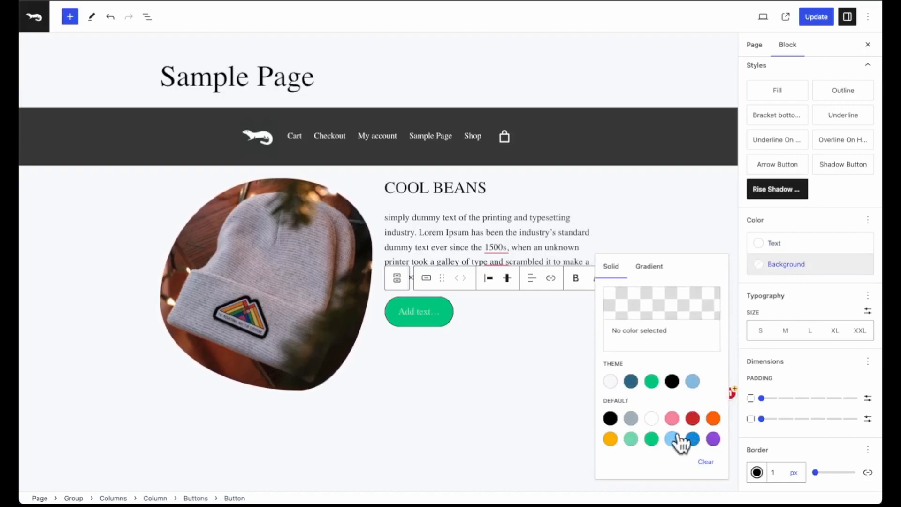
left_click(692, 439)
left_click(429, 310)
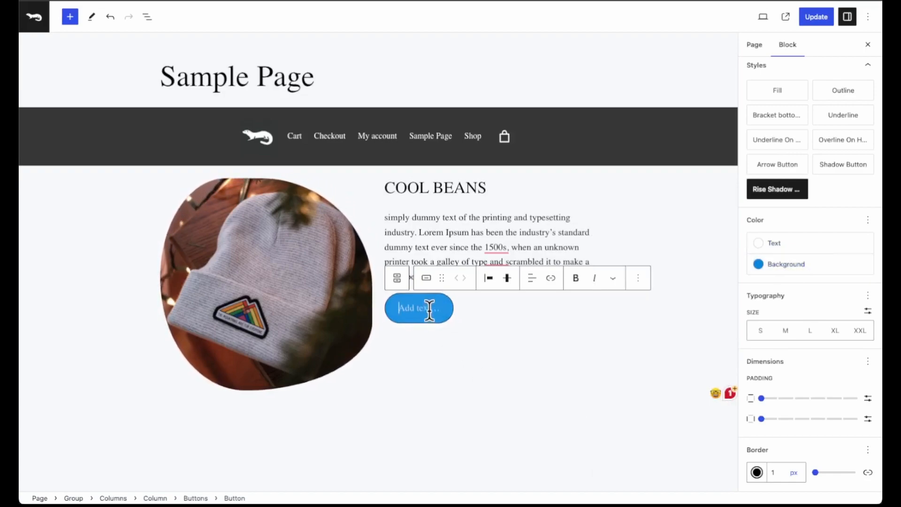
type("SHOP")
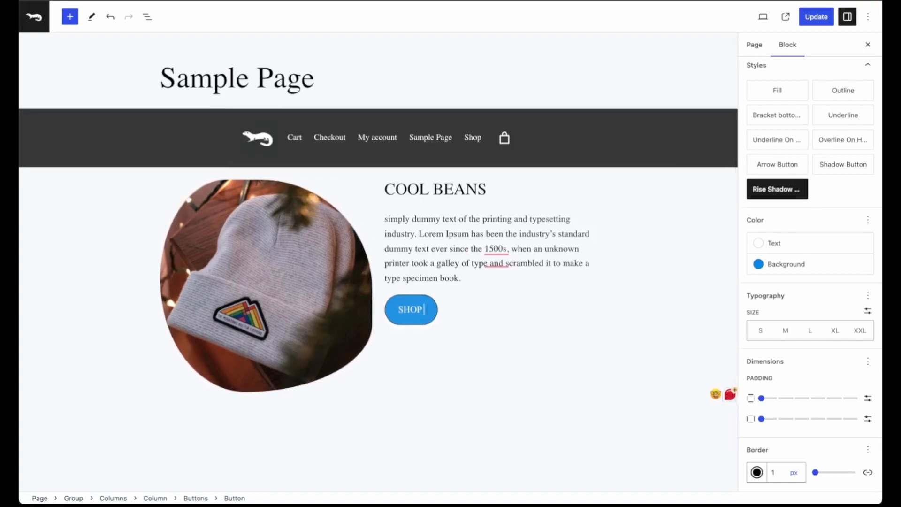
type(" MORE")
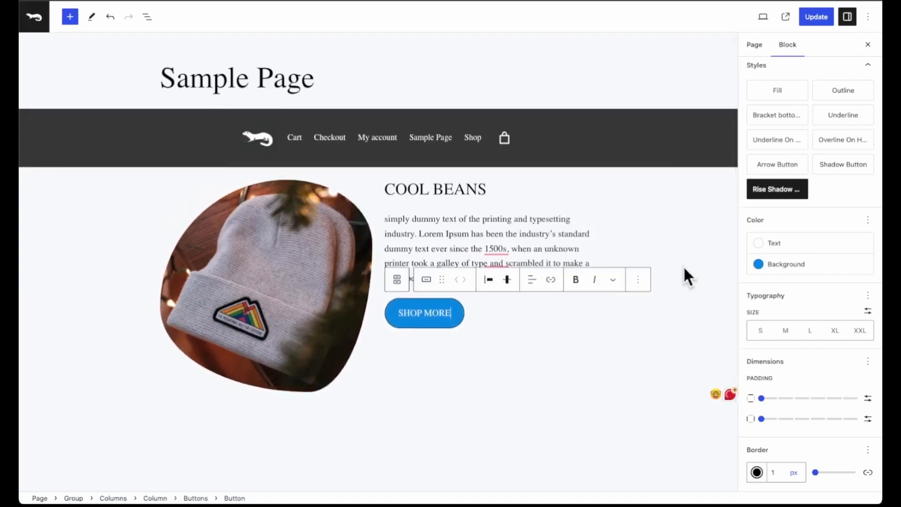
Relabel the hero button SHOP MORE and set its text color to black.
left_click(765, 245)
left_click(671, 335)
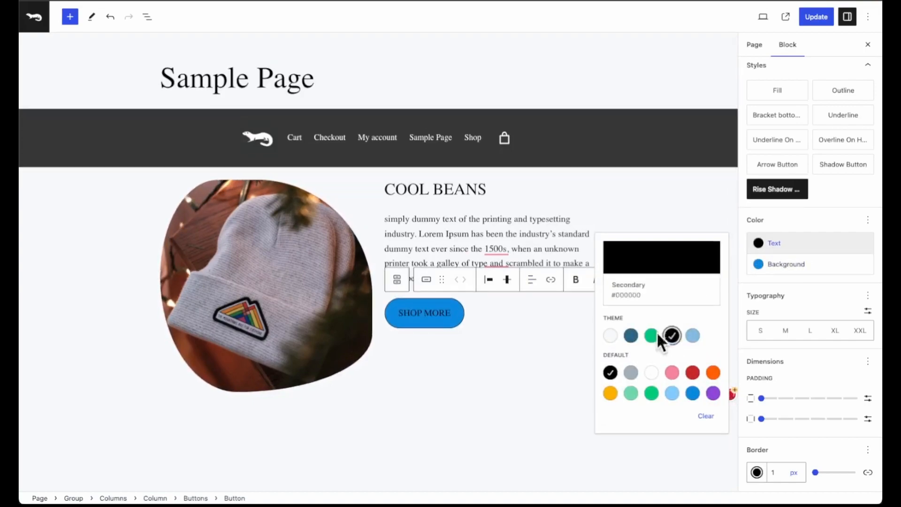
left_click(444, 312)
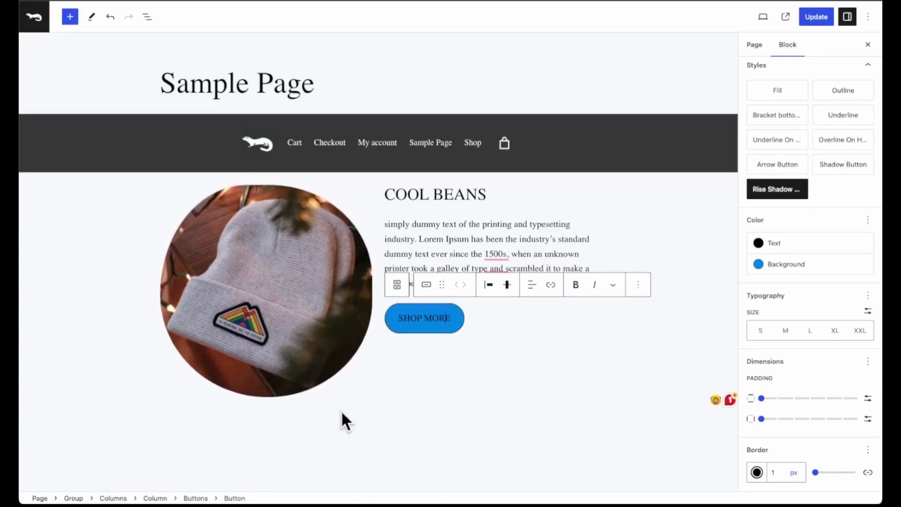
Add a Group block with the single-container layout below the hero section.
scroll(342, 429, "down", 2)
left_click(402, 400)
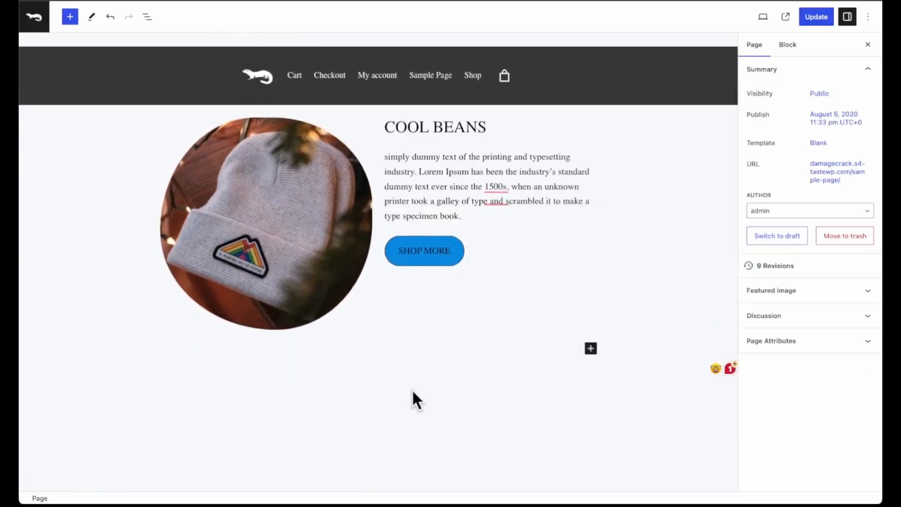
left_click(591, 350)
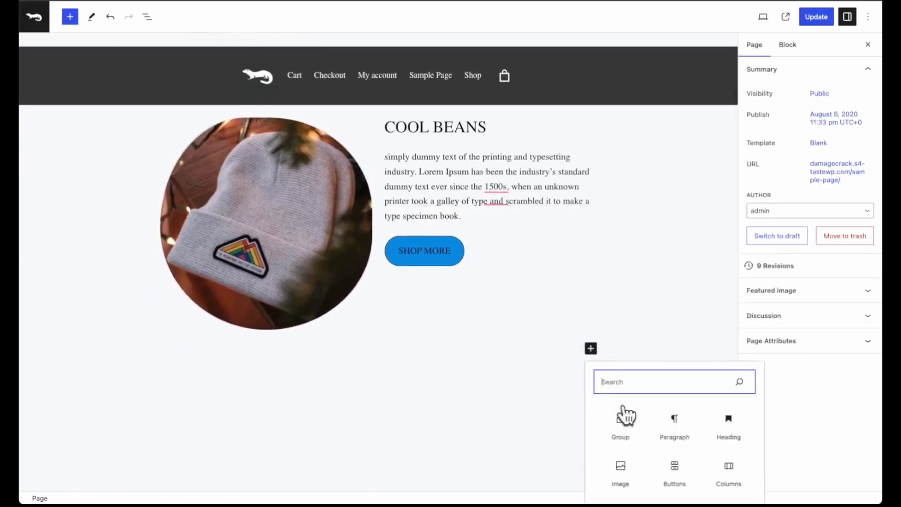
left_click(631, 429)
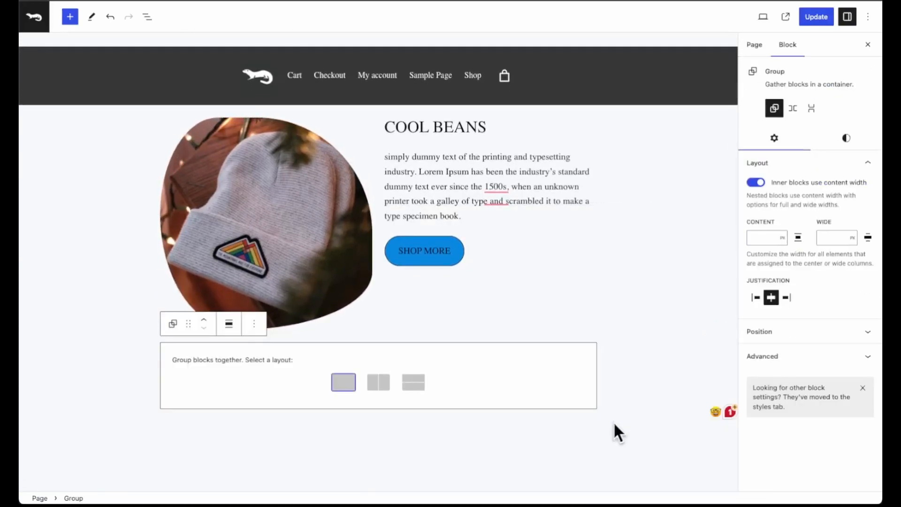
left_click(345, 384)
Insert a centered heading reading SEE ALL OUR PRODUCTS inside the new group.
left_click(381, 355)
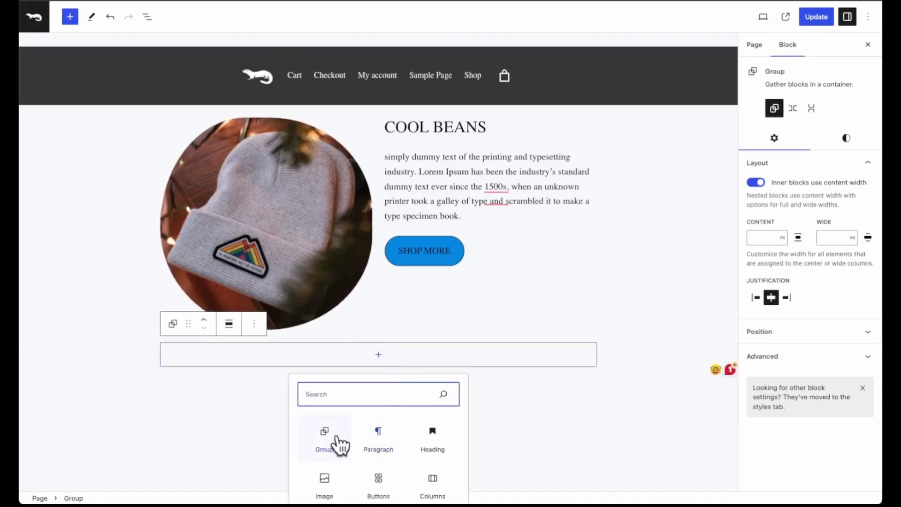
scroll(354, 443, "down", 1)
left_click(427, 424)
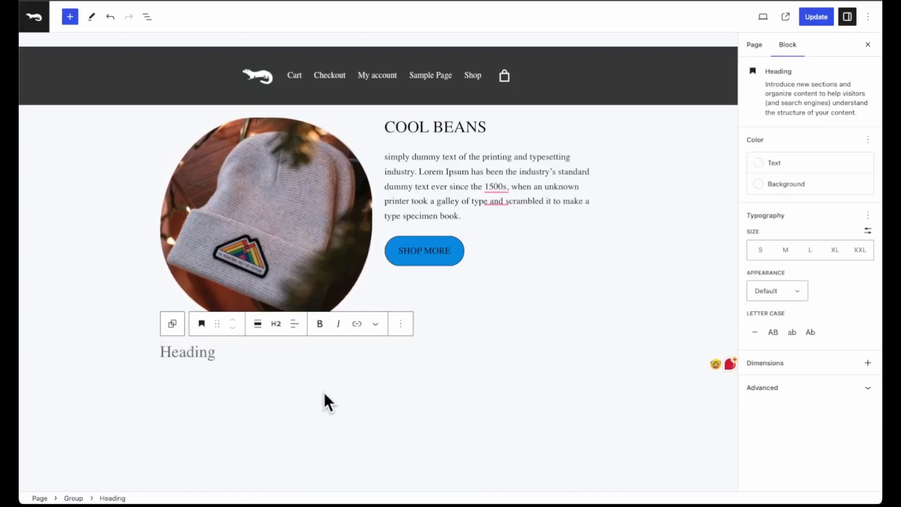
type("SEE ALL O")
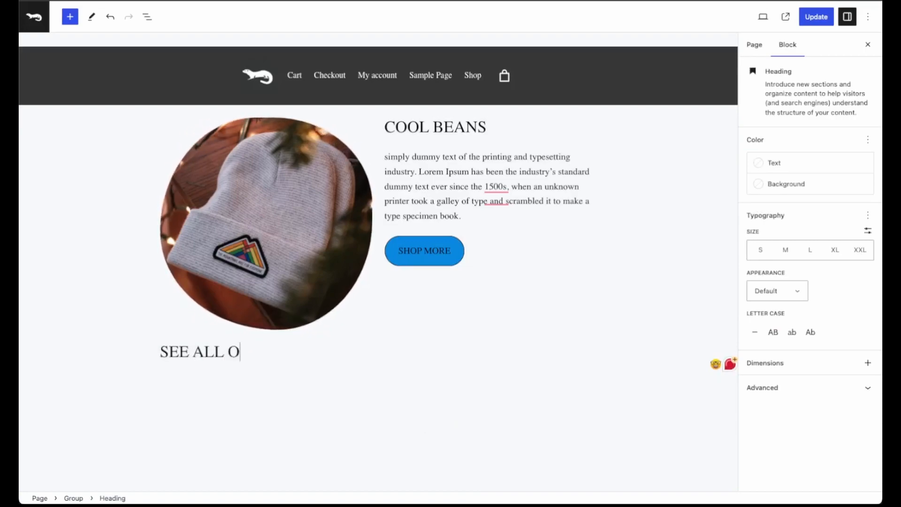
type("UR PRODUCTS")
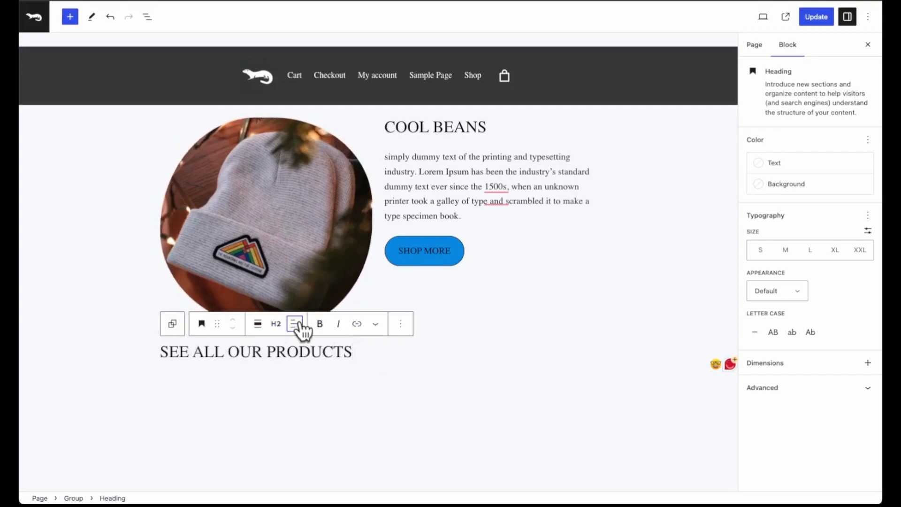
left_click(294, 323)
left_click(334, 372)
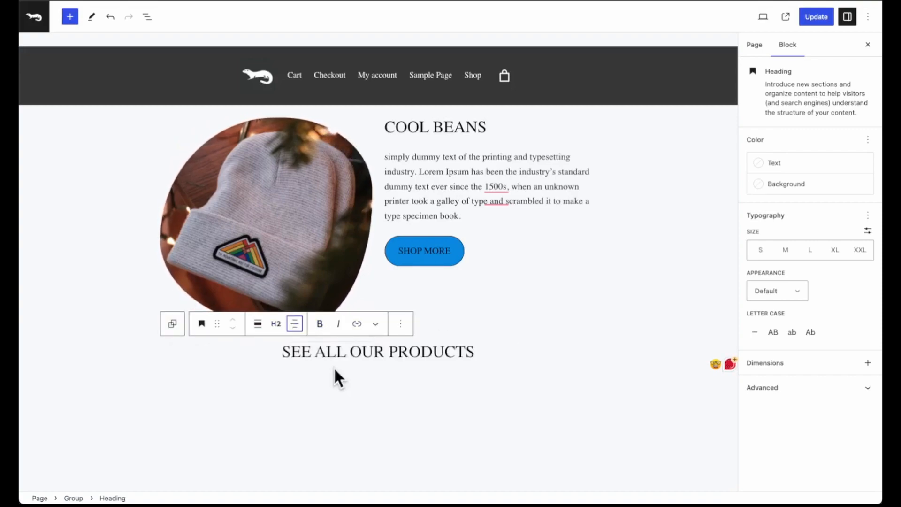
Insert an All Products block below the SEE ALL OUR PRODUCTS heading.
left_click(352, 404)
left_click(590, 380)
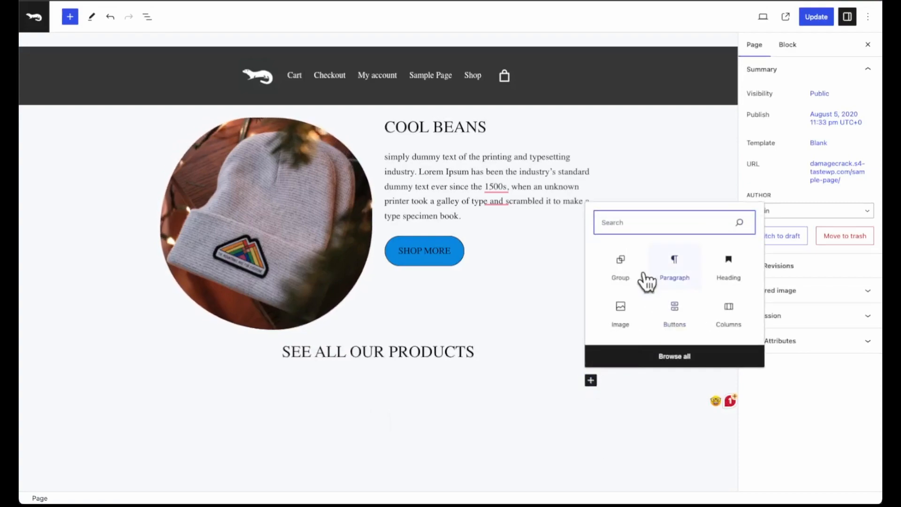
type("all")
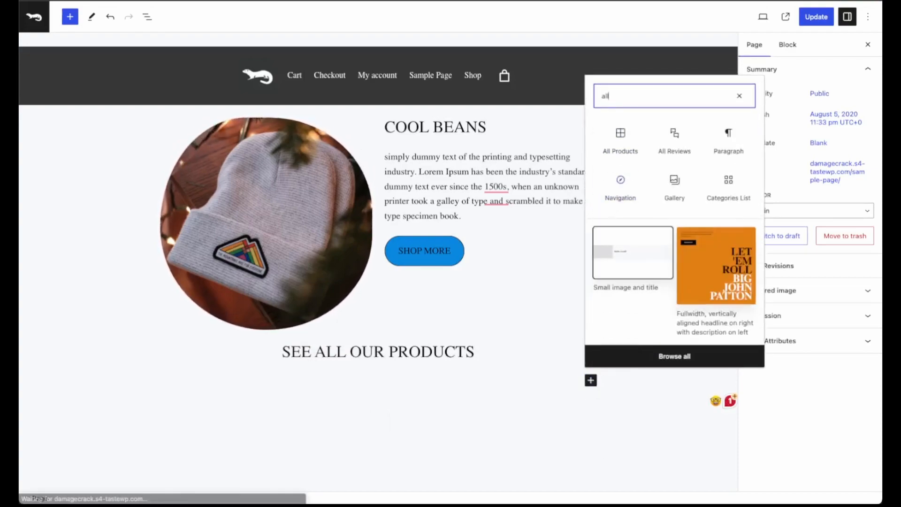
left_click(621, 134)
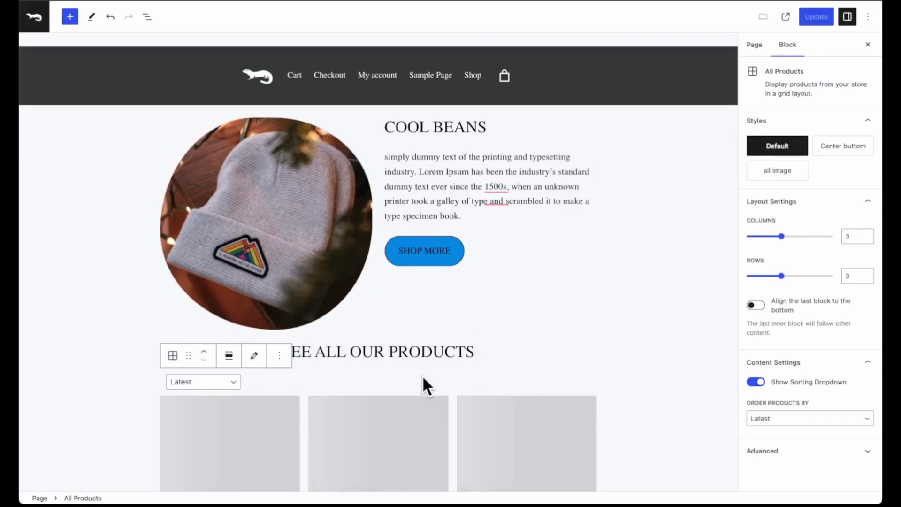
Apply the Center buttom style to the All Products block and review the product grid.
scroll(420, 373, "down", 3)
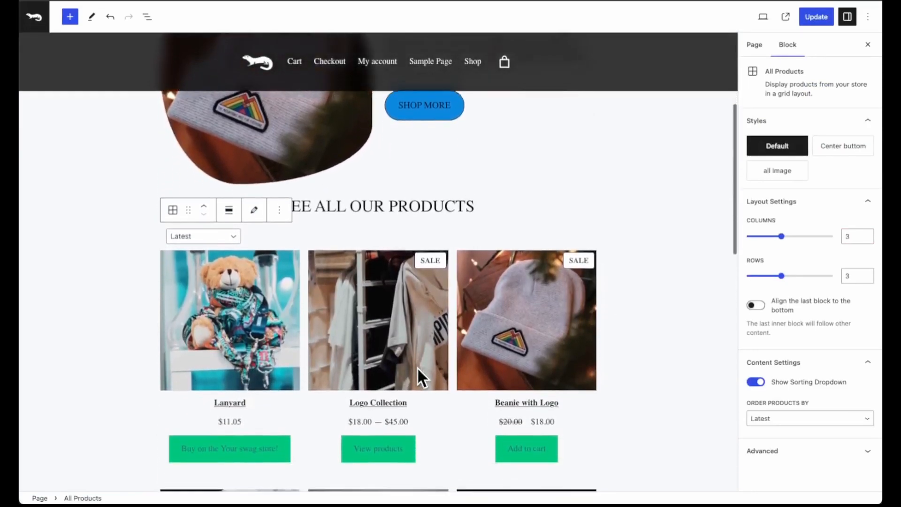
scroll(419, 375, "down", 2)
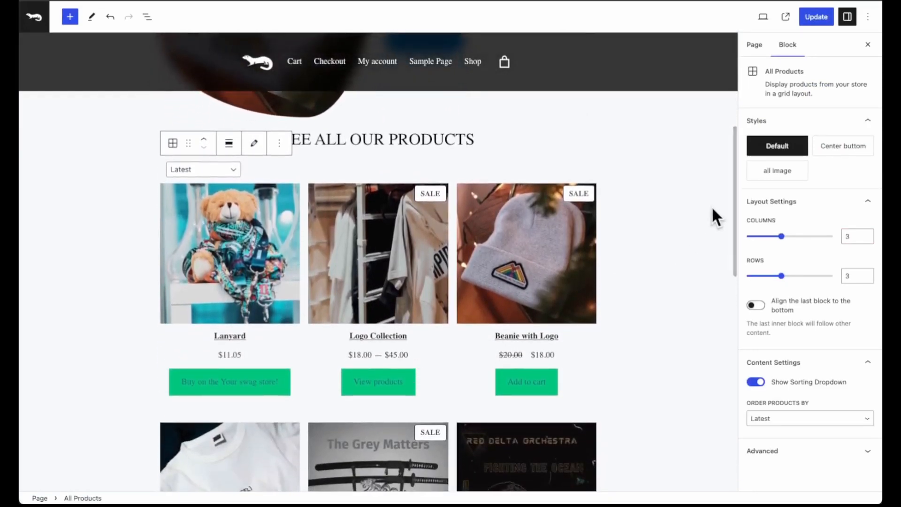
left_click(839, 148)
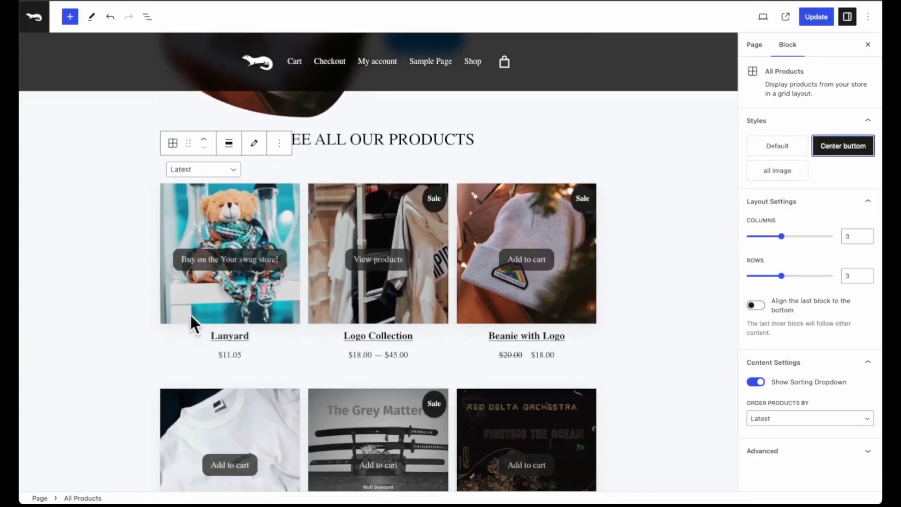
left_click(520, 304)
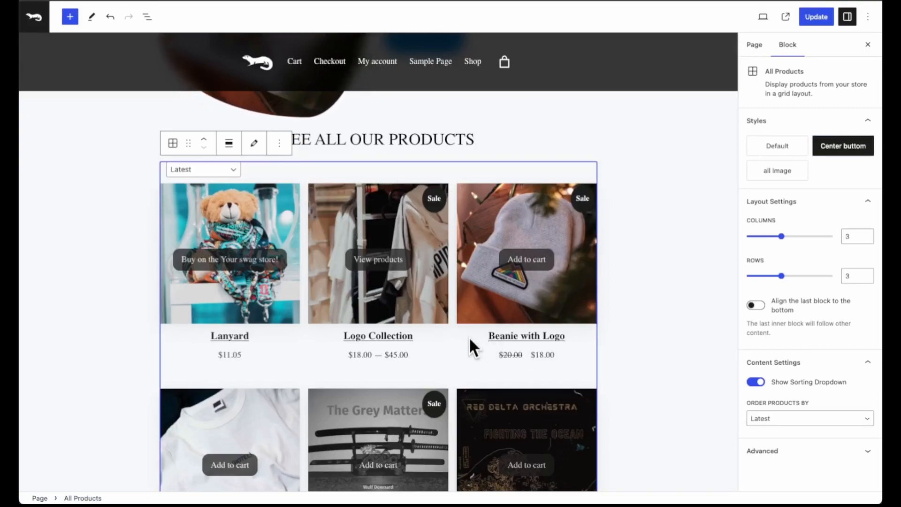
scroll(467, 332, "down", 1)
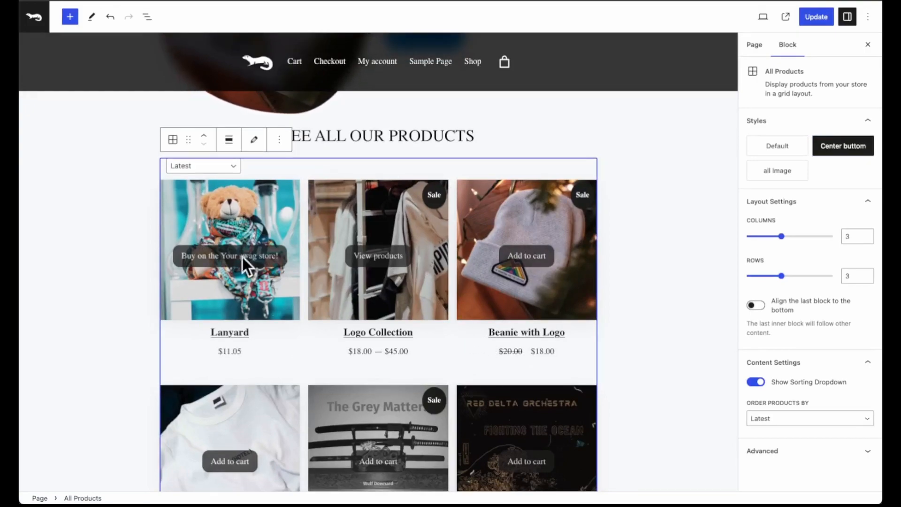
scroll(404, 209, "up", 1)
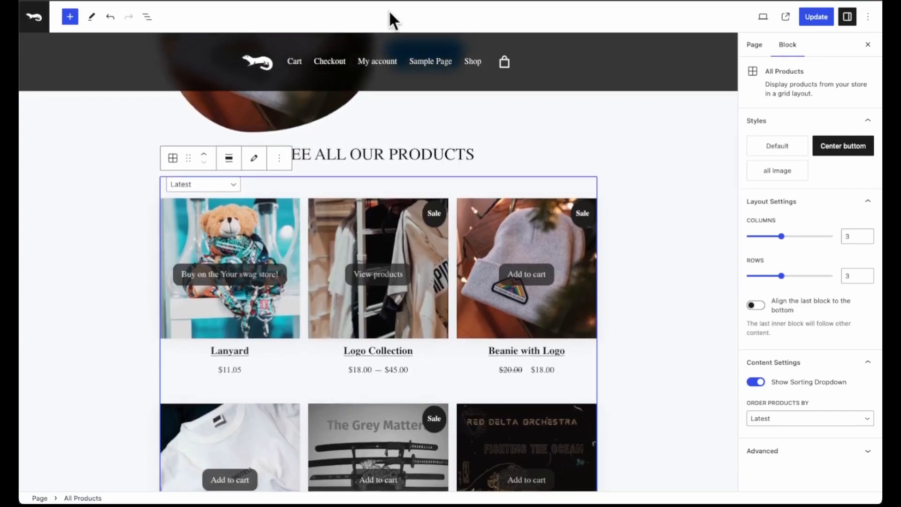
Select the Navigation block in the sticky header row and check the header against the page content.
left_click(381, 63)
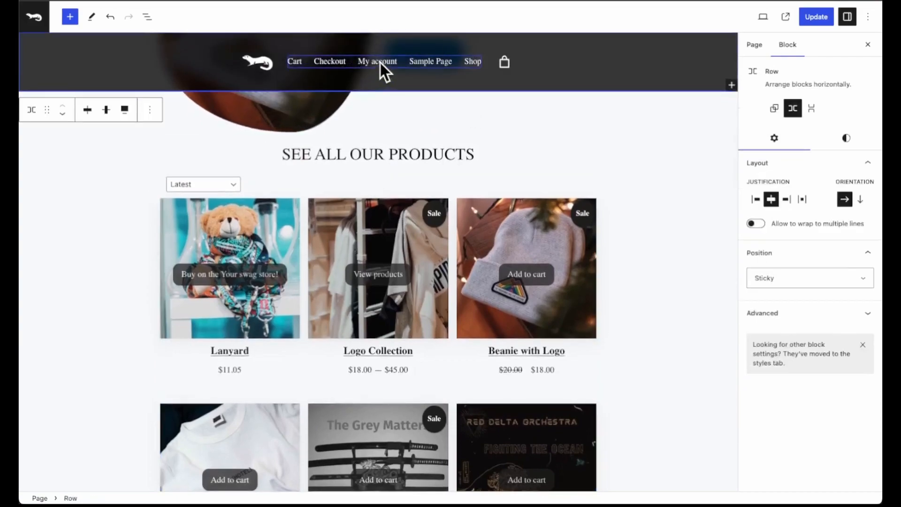
left_click(360, 59)
scroll(497, 331, "down", 1)
scroll(402, 245, "up", 8)
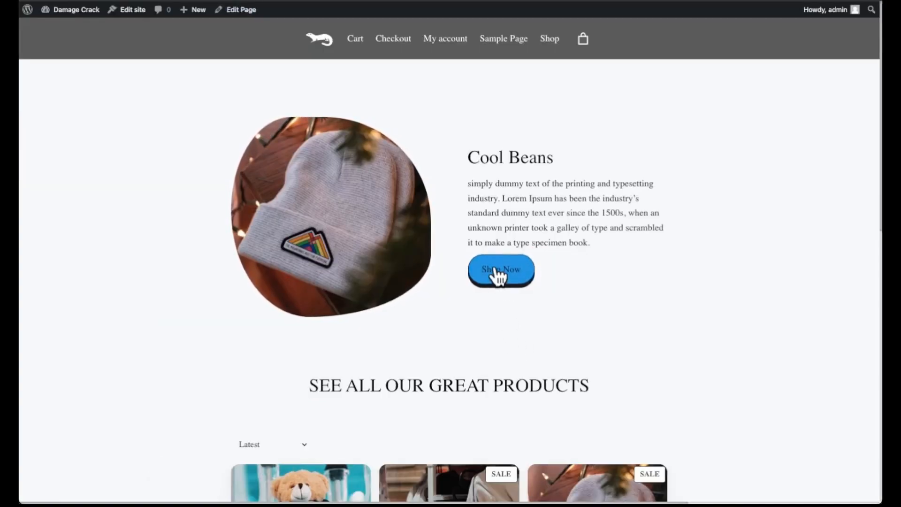
On the live shop page, open the Beanie with Logo preview and show it beside the product grid in compare mode.
scroll(509, 300, "down", 3)
scroll(462, 378, "down", 2)
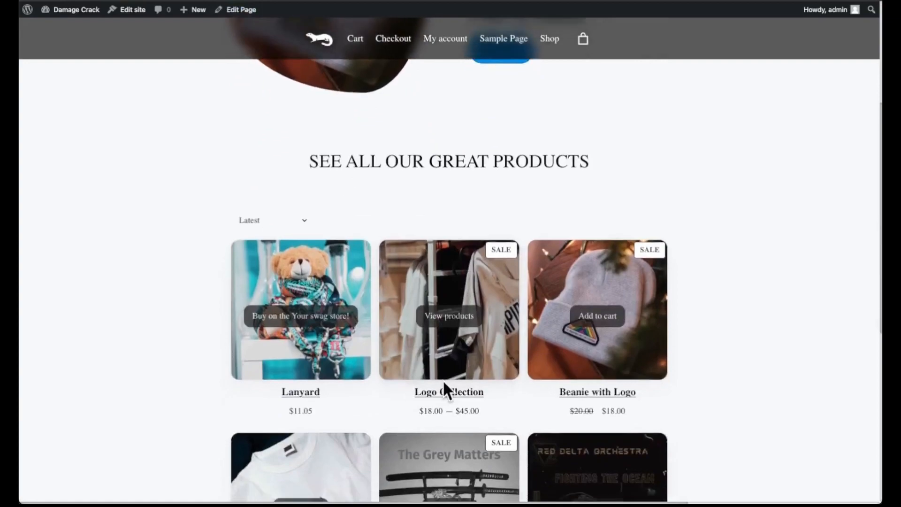
left_click(543, 363)
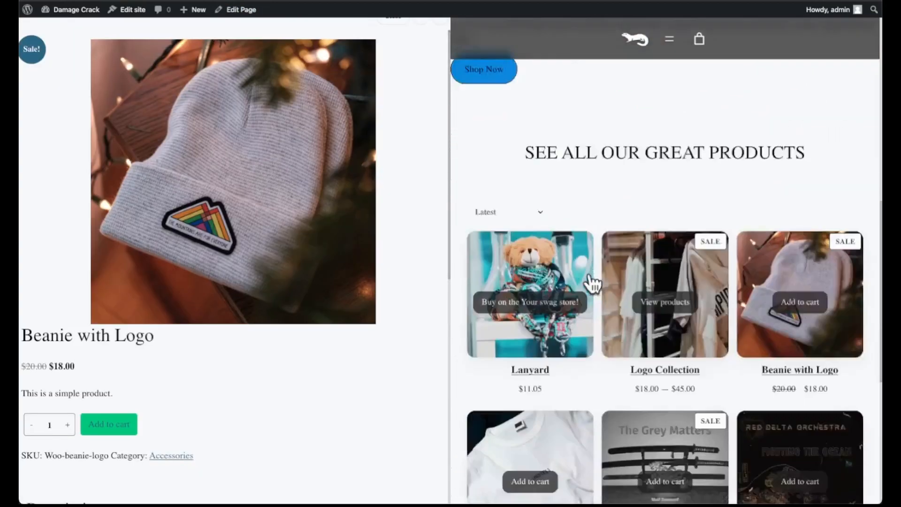
scroll(591, 291, "down", 7)
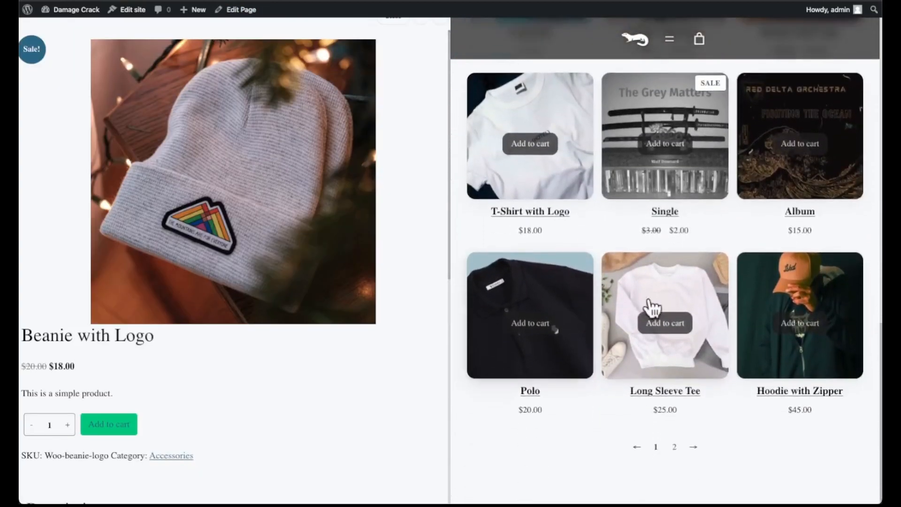
Compare Hoodie with Zipper with the beanie, make it the main previewed product, and close the preview.
left_click(774, 292)
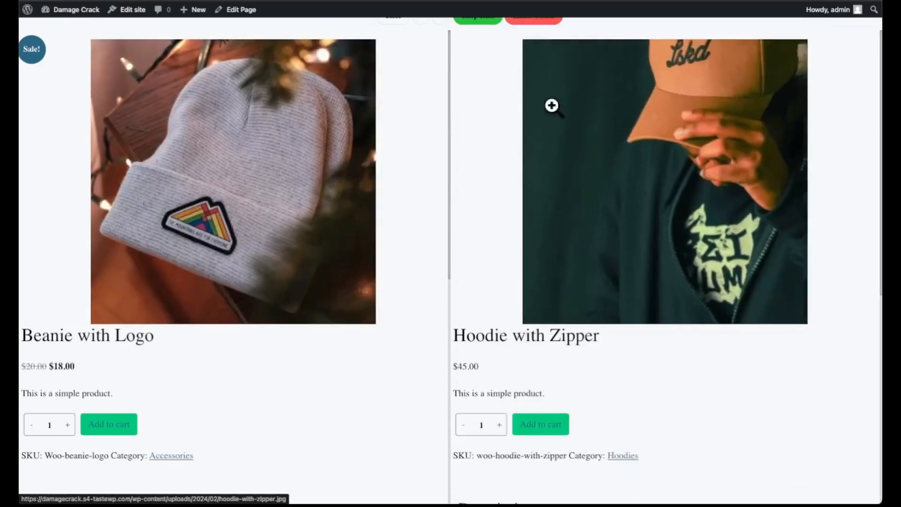
left_click(488, 27)
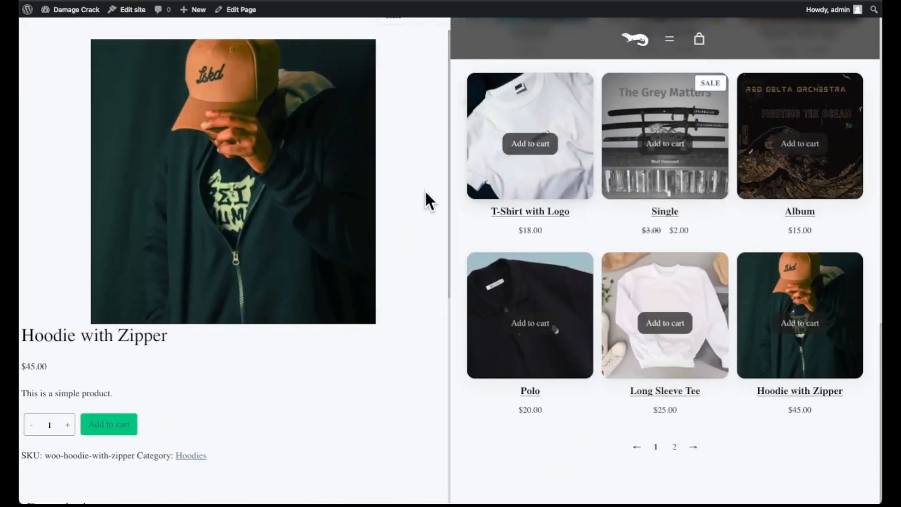
left_click(422, 28)
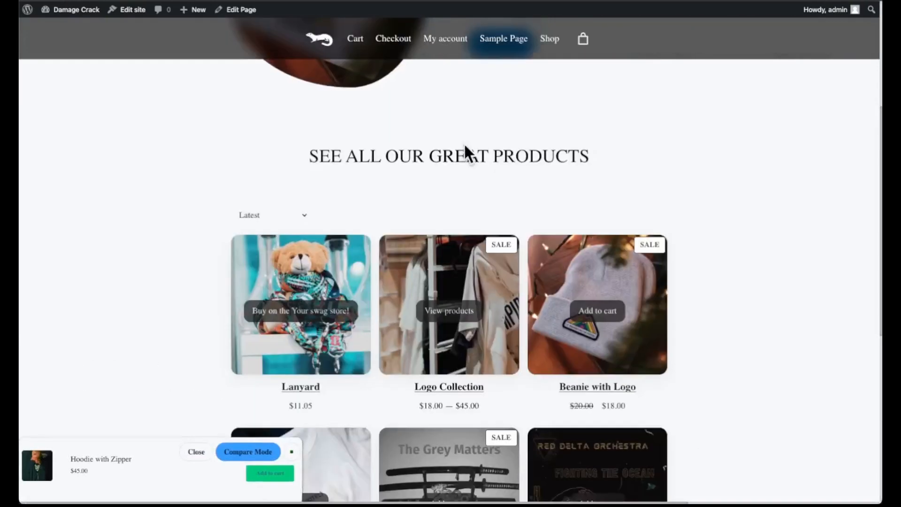
Look over the live page's hero and product grid, and reopen and close the minimized Hoodie with Zipper preview.
scroll(535, 308, "down", 3)
scroll(548, 266, "up", 5)
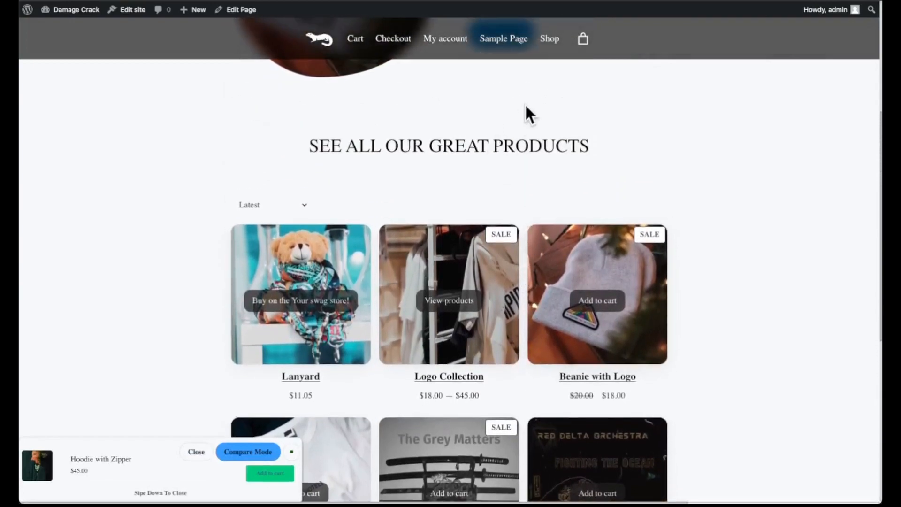
scroll(519, 193, "up", 3)
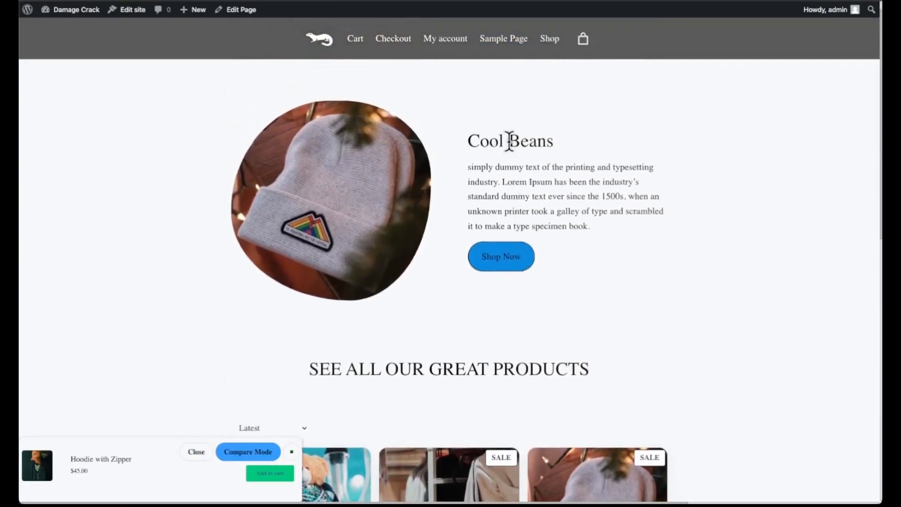
scroll(503, 353, "down", 5)
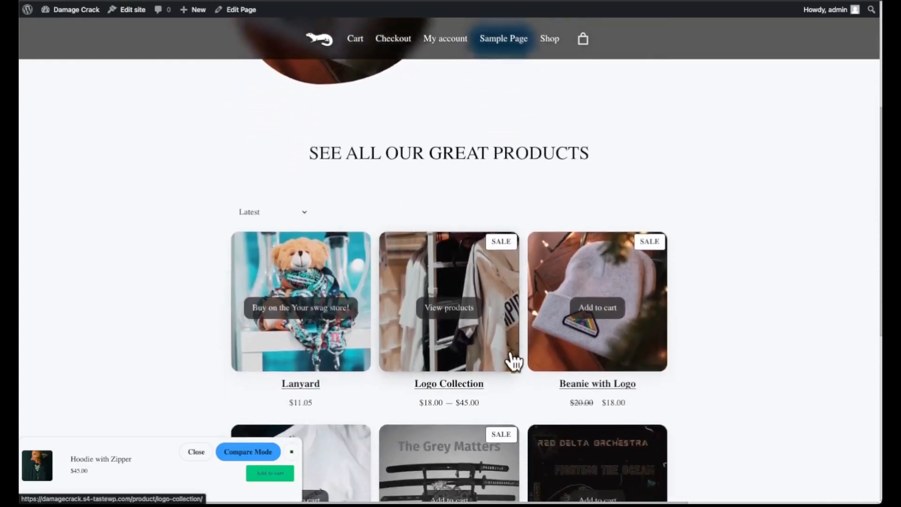
scroll(508, 349, "up", 5)
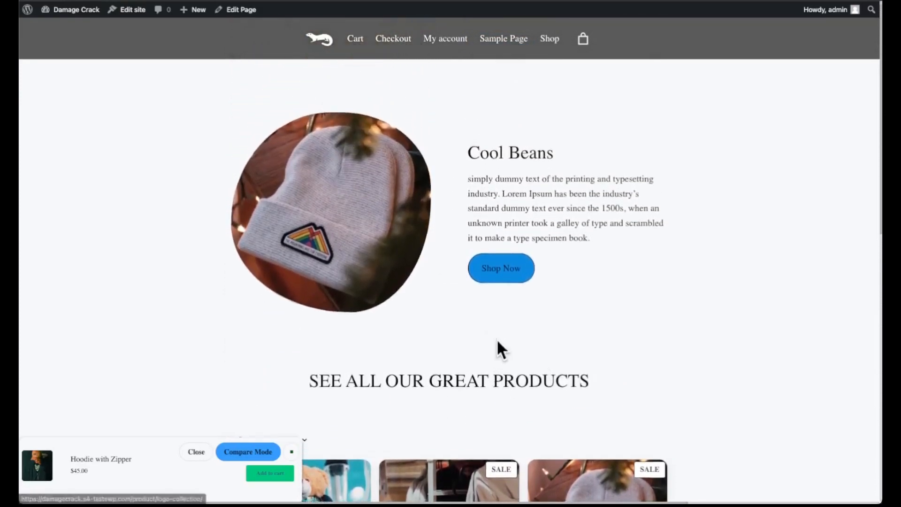
left_click(293, 455)
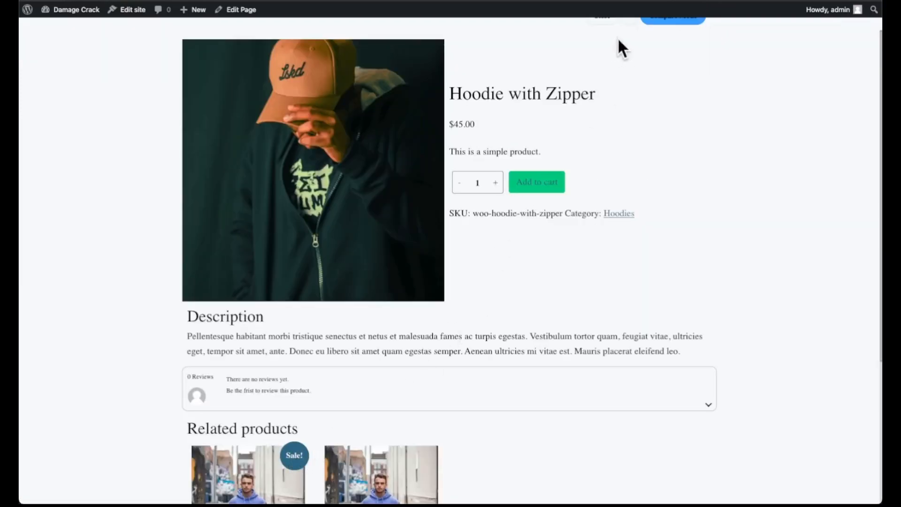
left_click(633, 23)
Leave the Sample Page editor and return to the list of all pages.
scroll(339, 124, "down", 1)
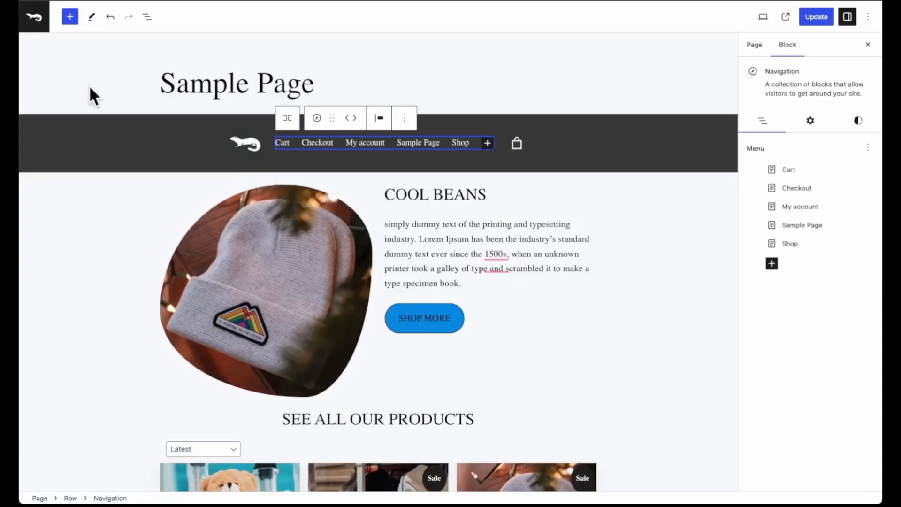
left_click(36, 32)
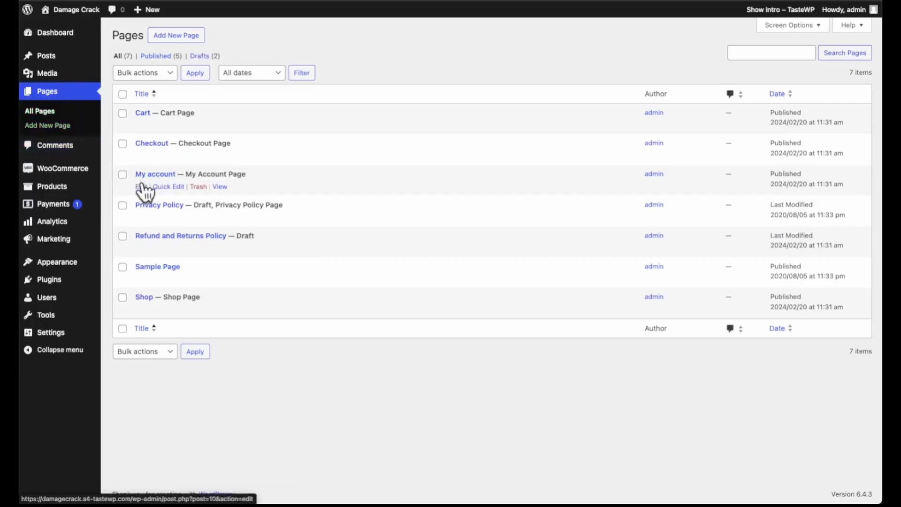
Go from the installed themes to the catalogue of new themes, show only block themes, and browse the available designs.
mouse_move(66, 266)
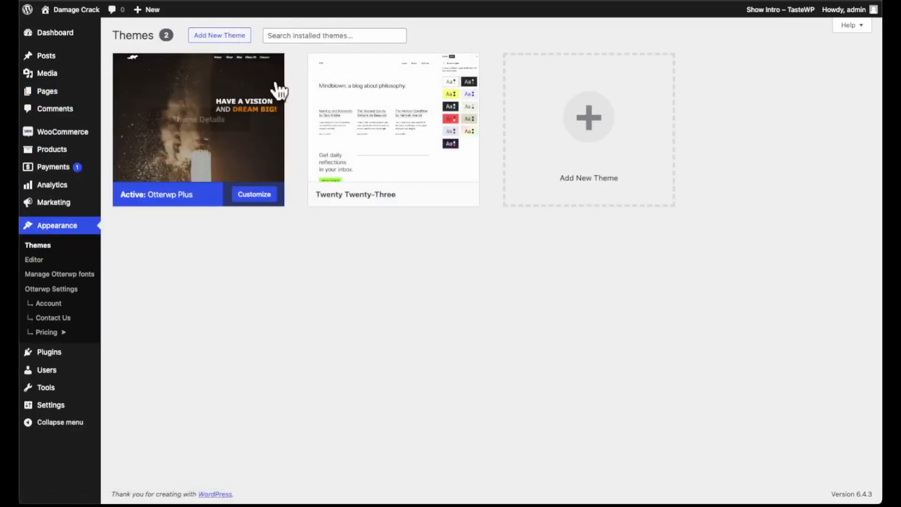
left_click(221, 37)
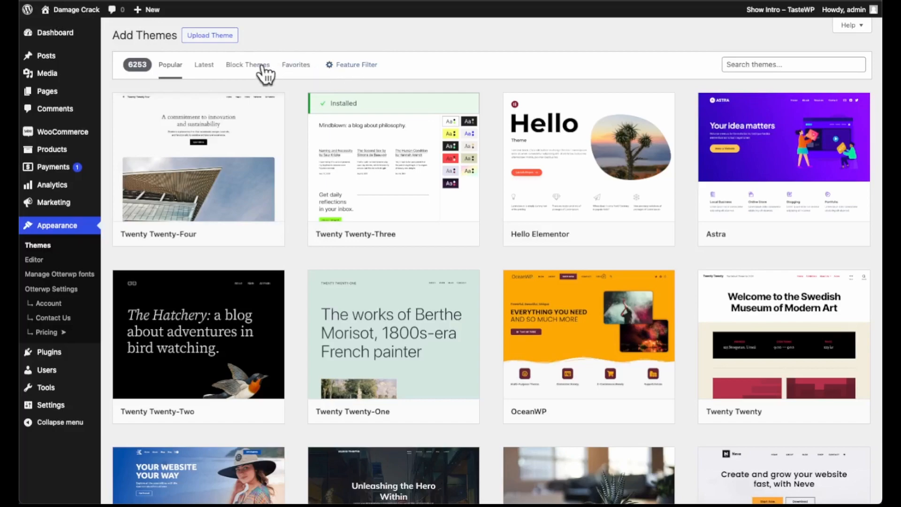
left_click(248, 66)
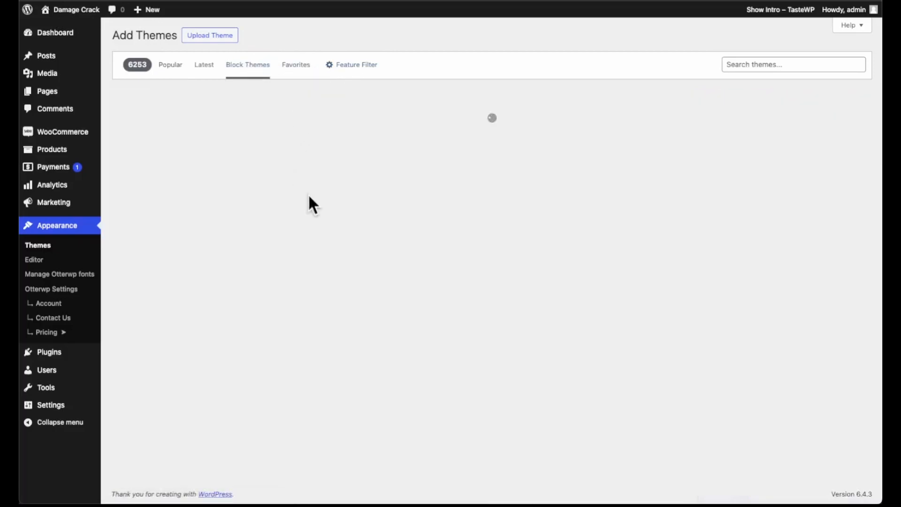
mouse_move(345, 288)
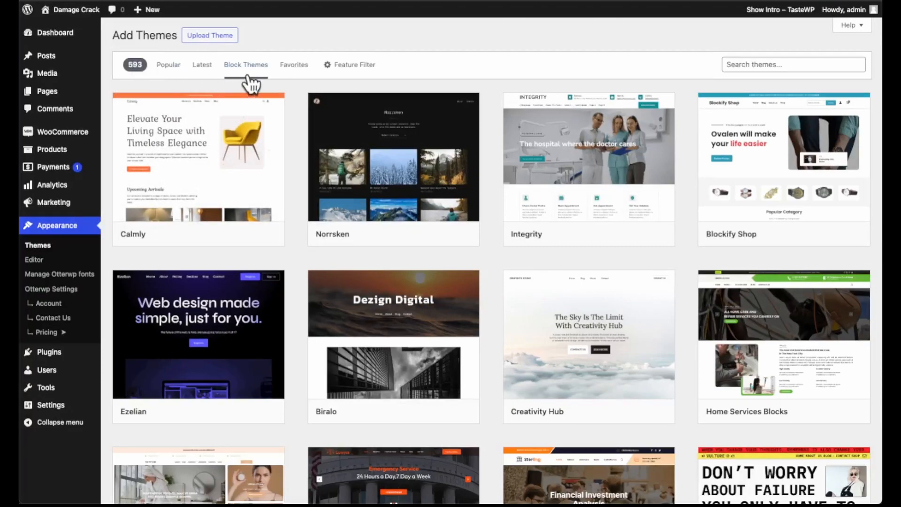
mouse_move(665, 337)
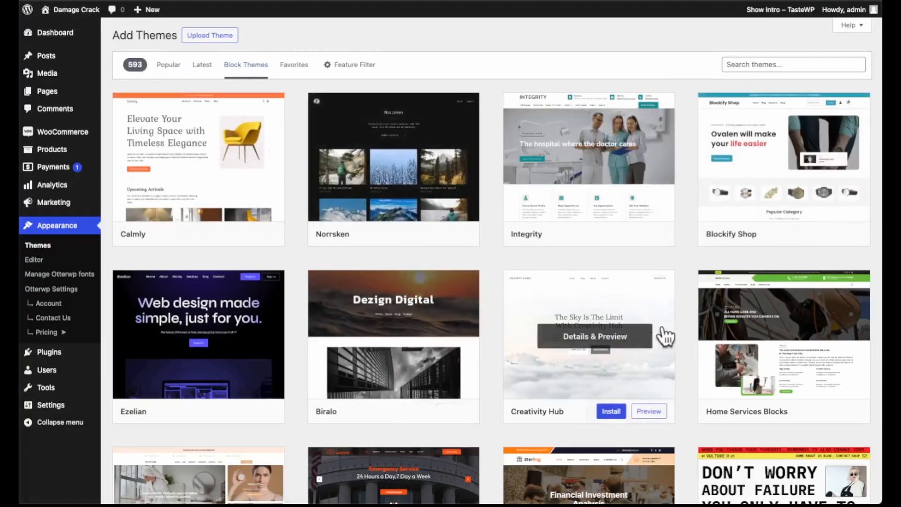
scroll(481, 344, "down", 3)
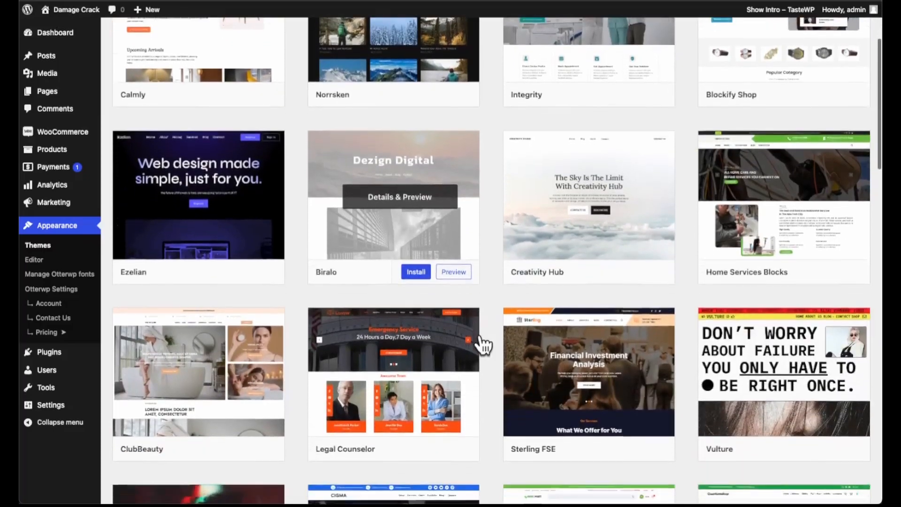
scroll(517, 366, "down", 1)
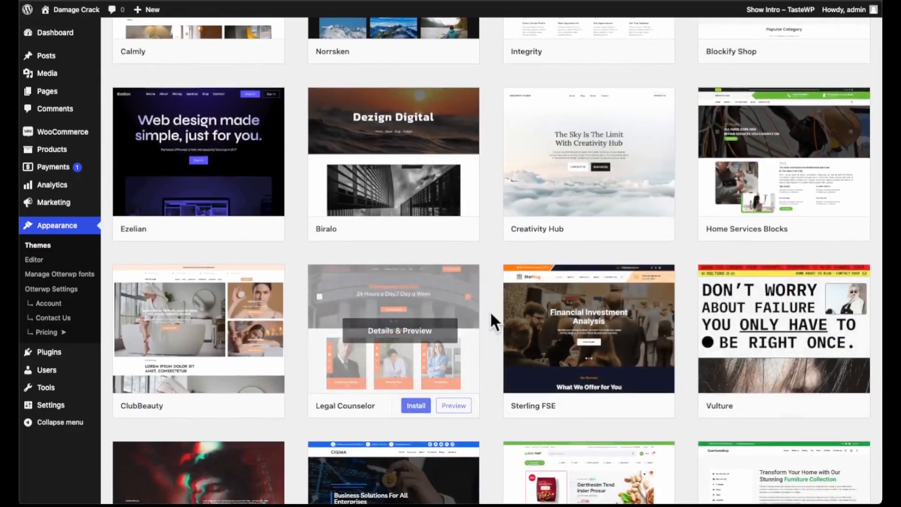
scroll(467, 237, "up", 4)
mouse_move(466, 236)
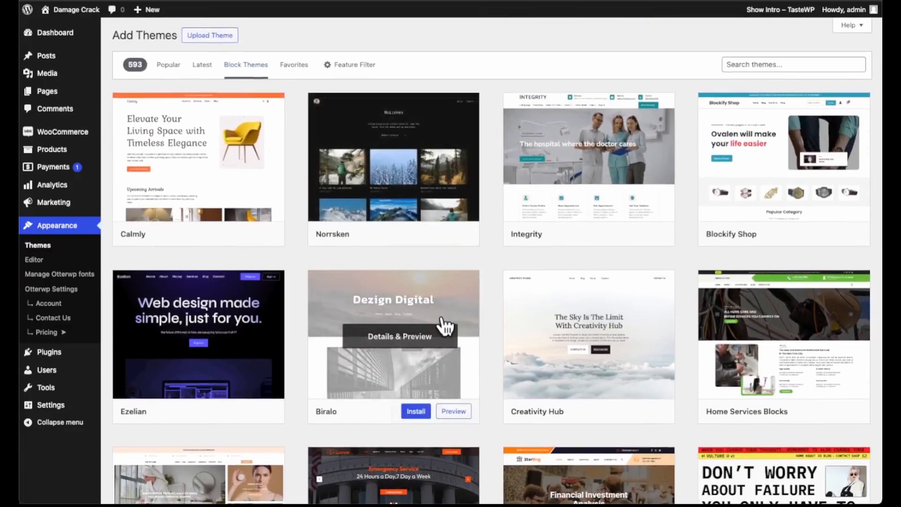